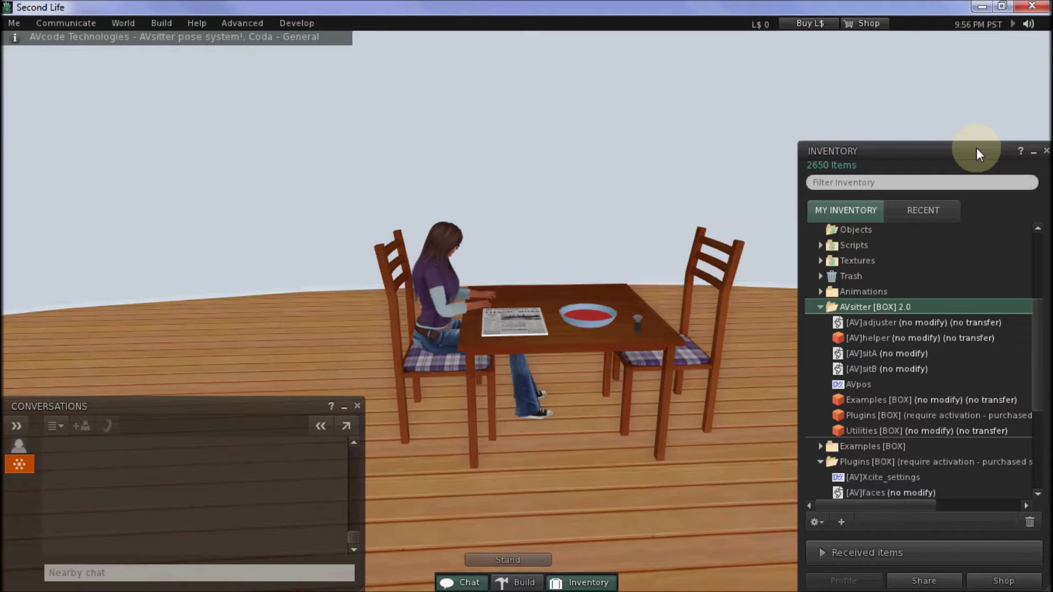
Zoom the camera in on the table where the avatar sits, ready to edit it.
alt+drag(565, 318, 527, 312)
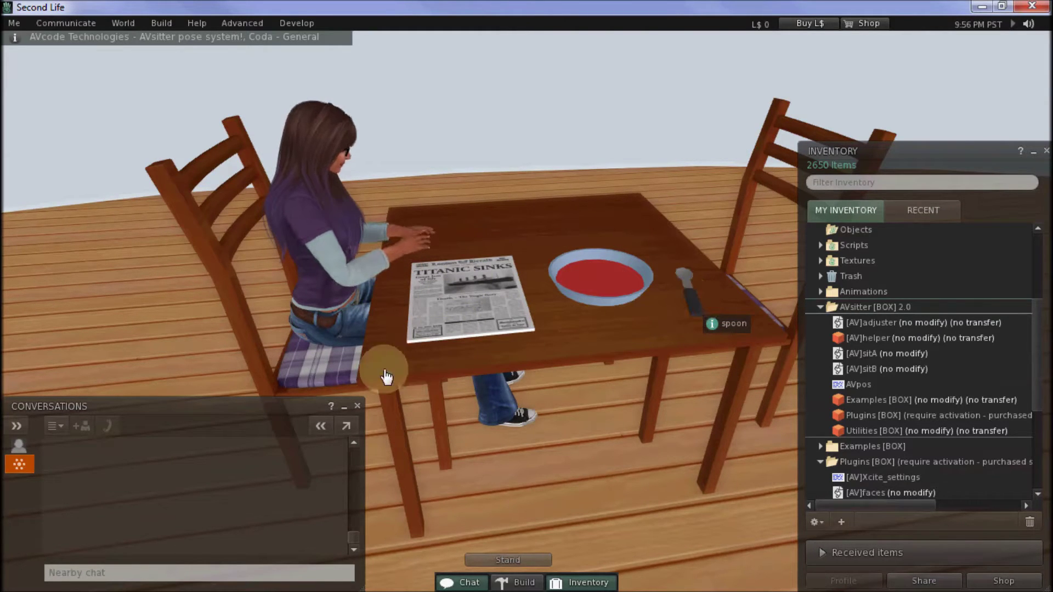
right_click(326, 363)
Edit the chair as a linked part and review the Read and Soup lines in its AVpos notecard.
click(351, 151)
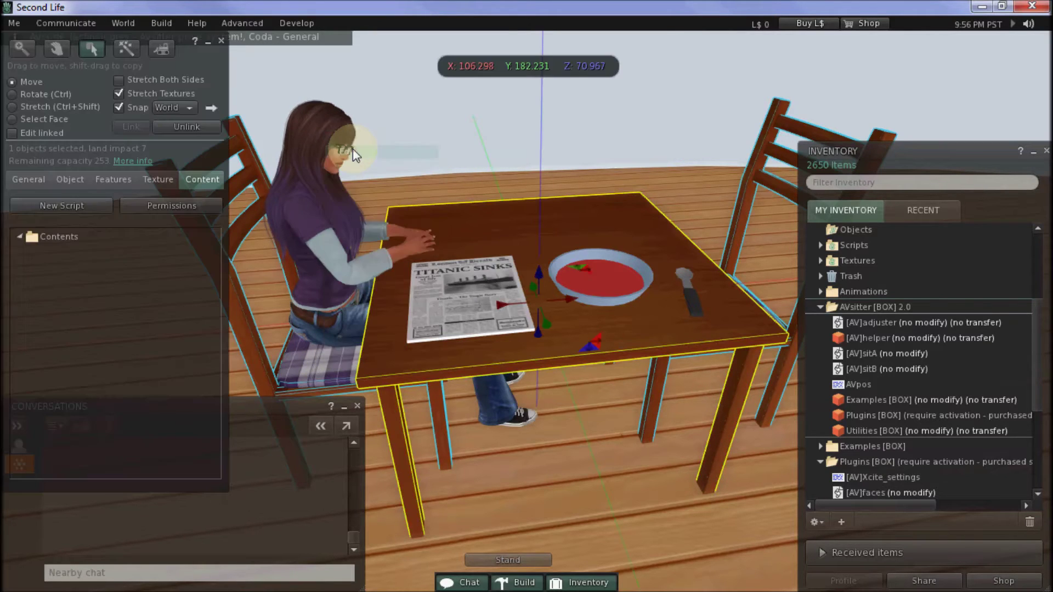
click(12, 134)
click(324, 370)
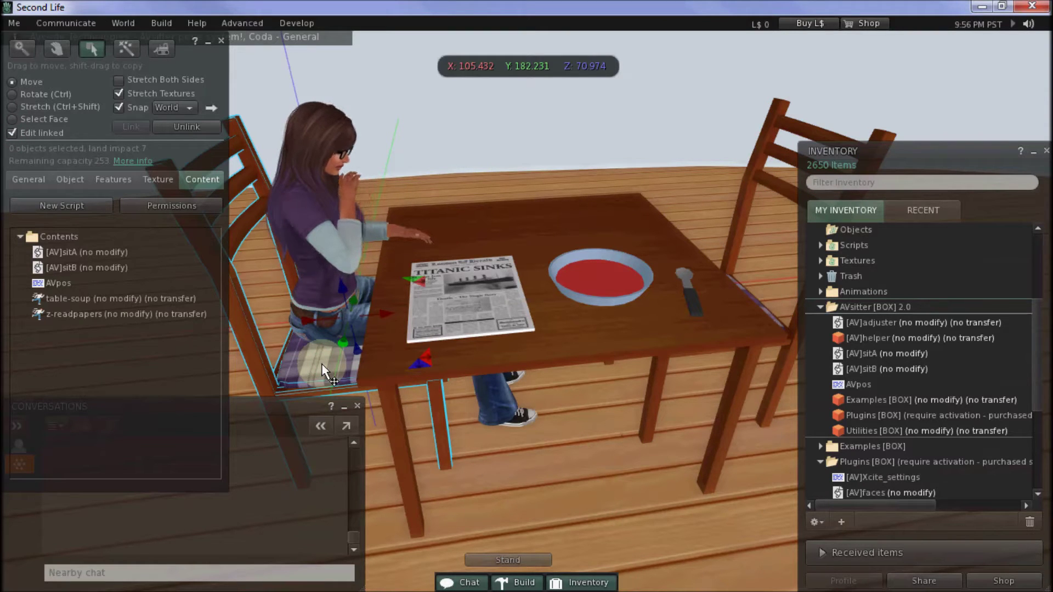
double_click(62, 284)
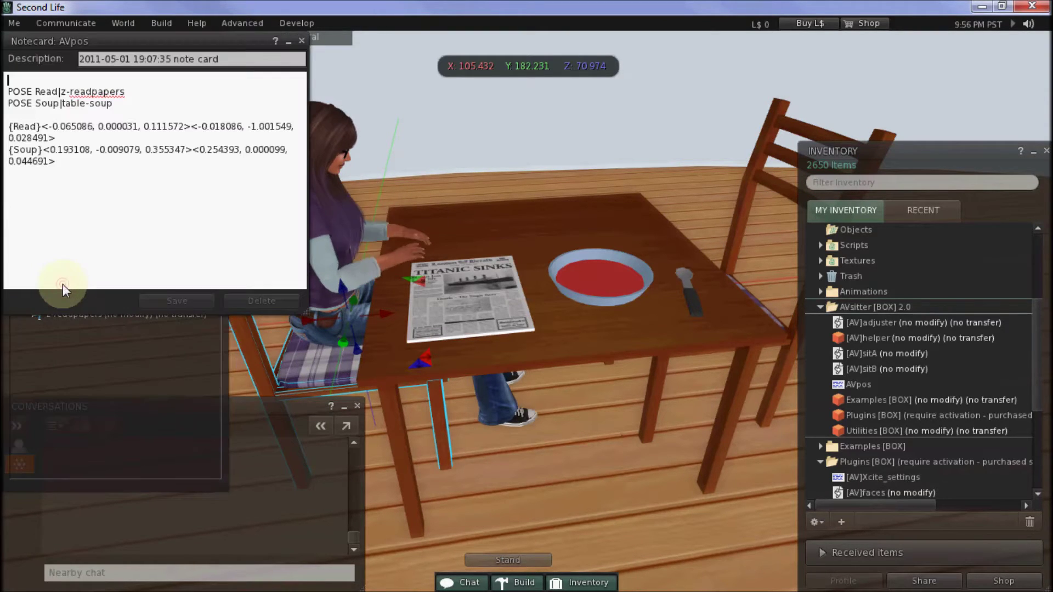
drag(311, 173, 367, 173)
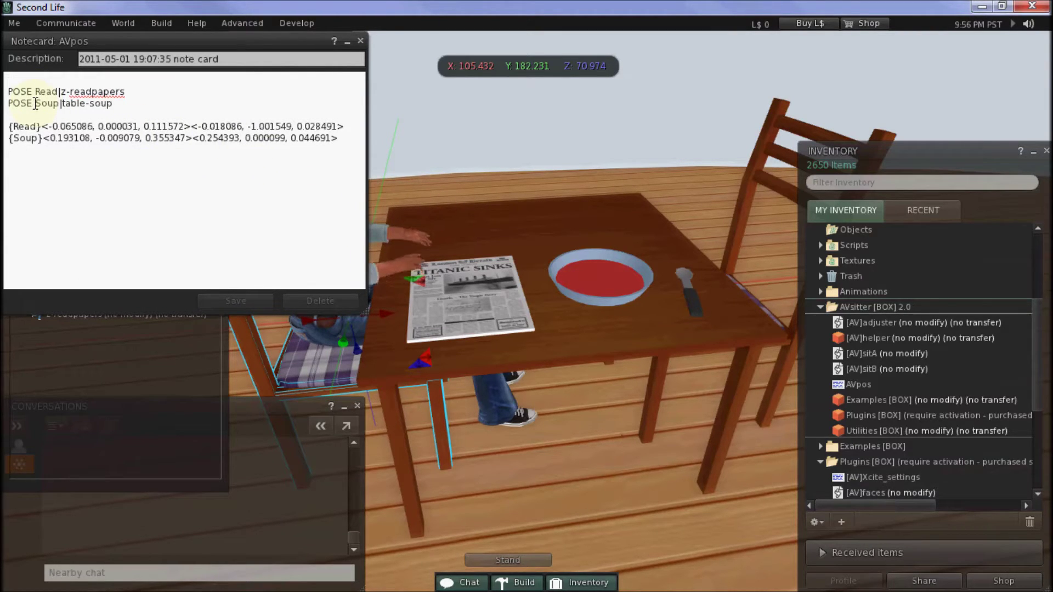
click(360, 41)
click(12, 132)
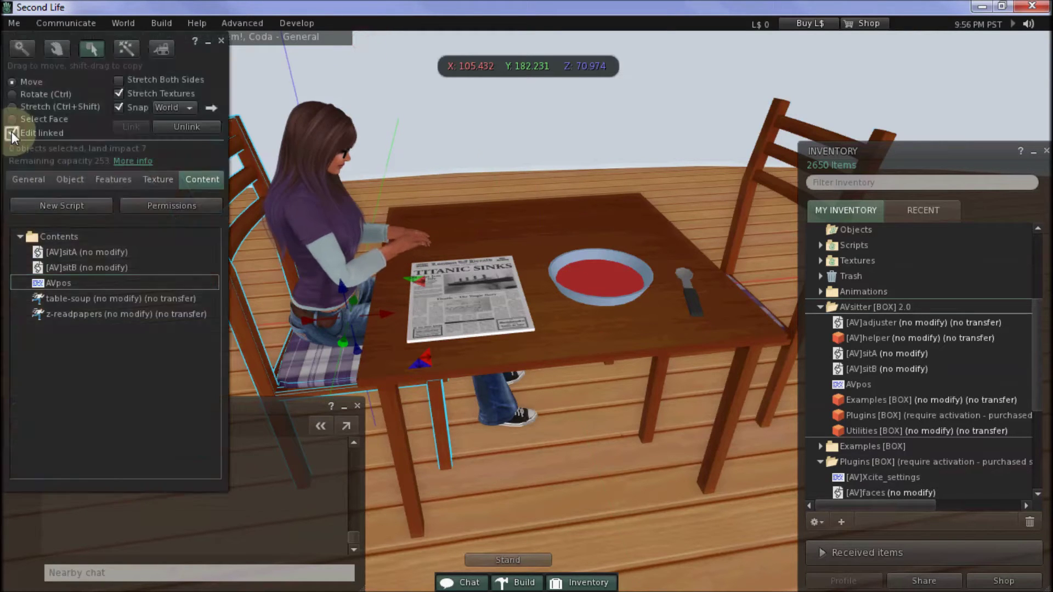
Drop the [AV]object script from inventory into the newspaper, soup bowl and spoon, then close the build tools.
click(458, 298)
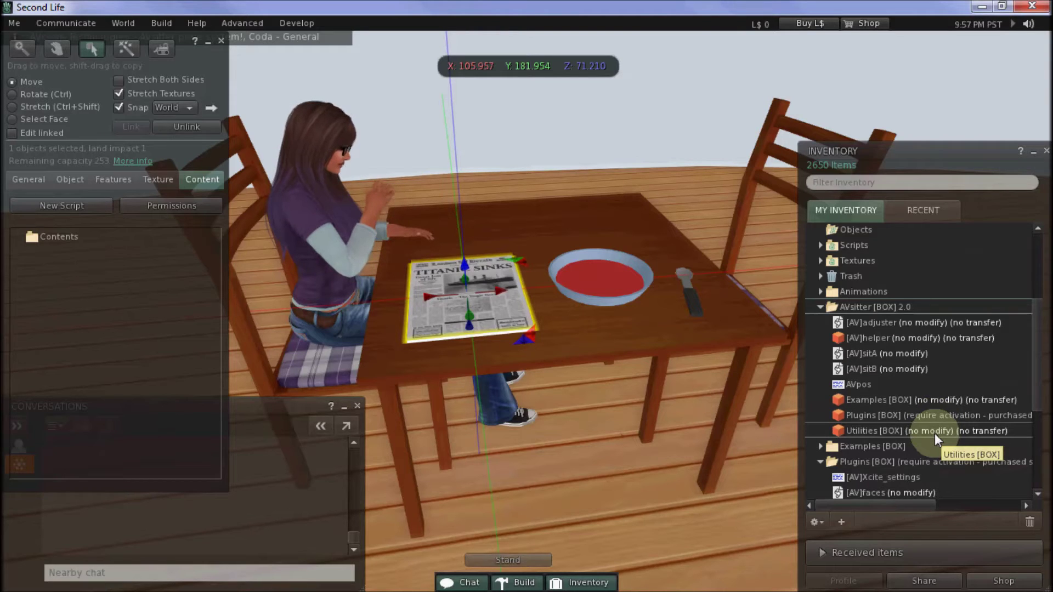
scroll(934, 433, down, 6)
scroll(936, 438, down, 1)
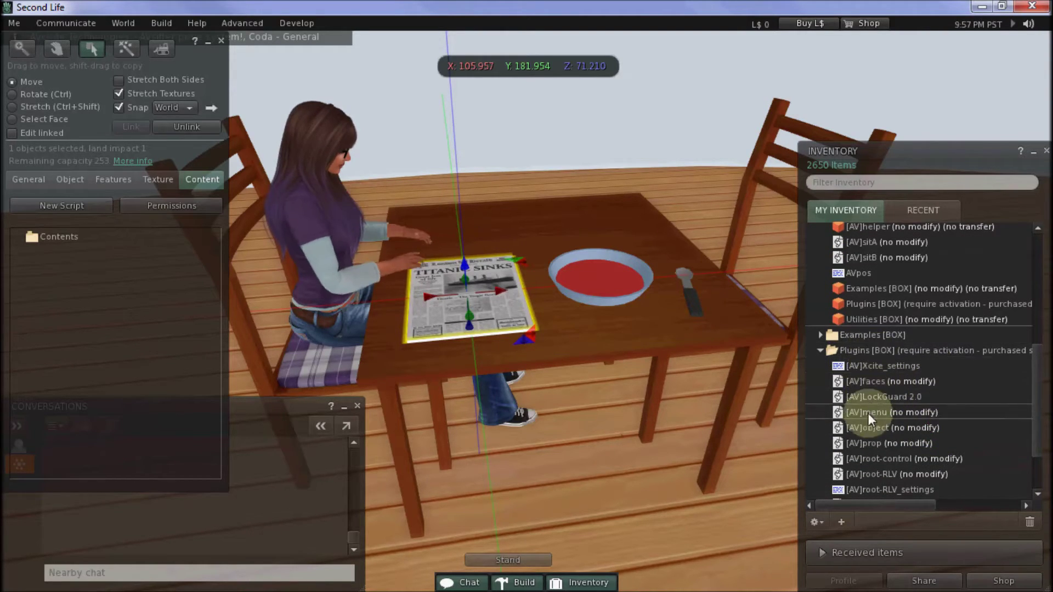
click(867, 427)
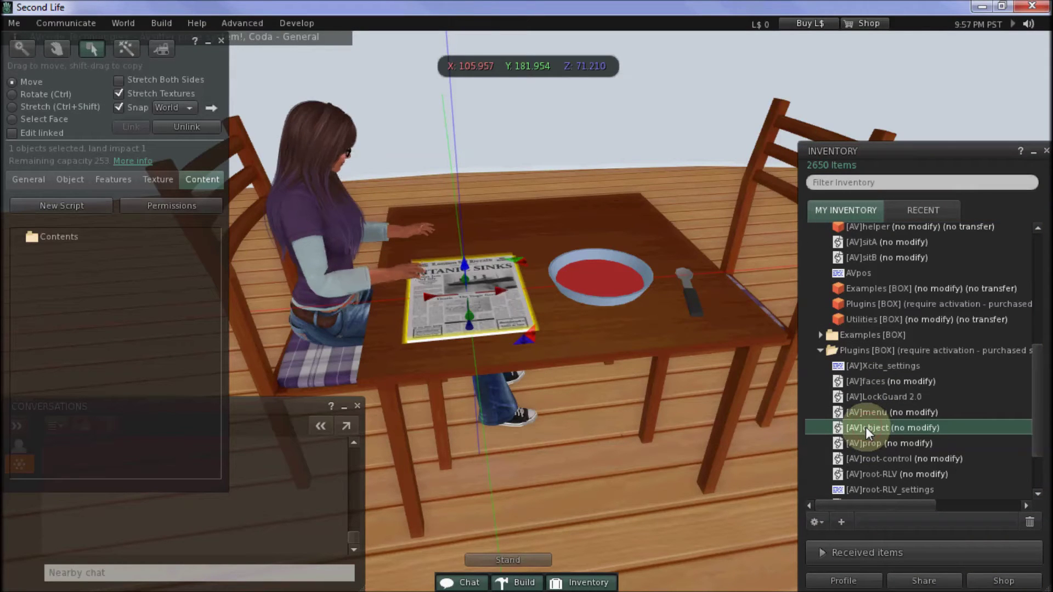
drag(838, 426, 186, 299)
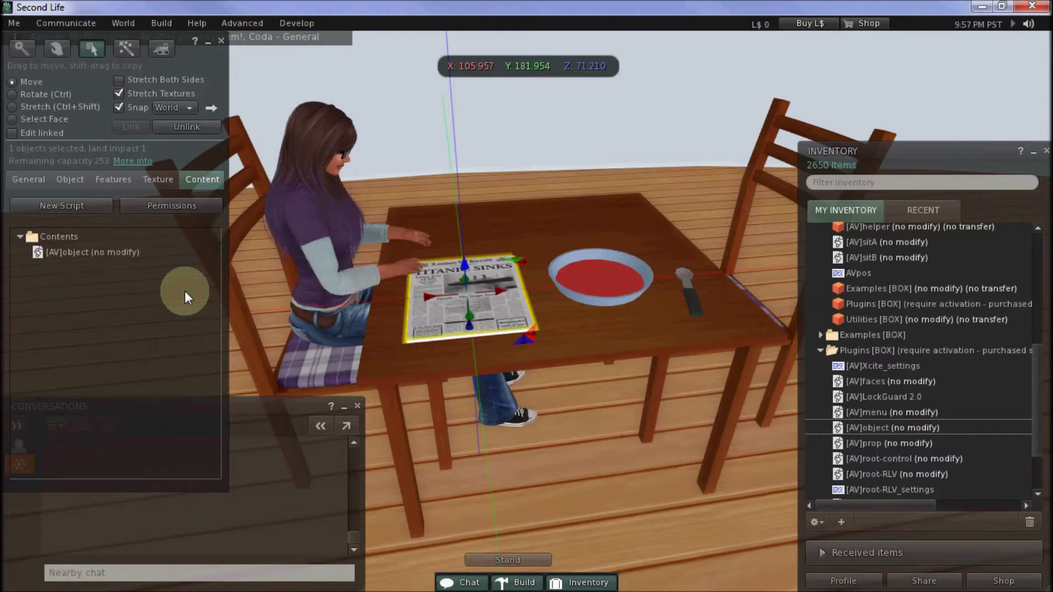
click(615, 282)
drag(839, 423, 169, 306)
click(692, 294)
click(839, 428)
drag(838, 429, 153, 295)
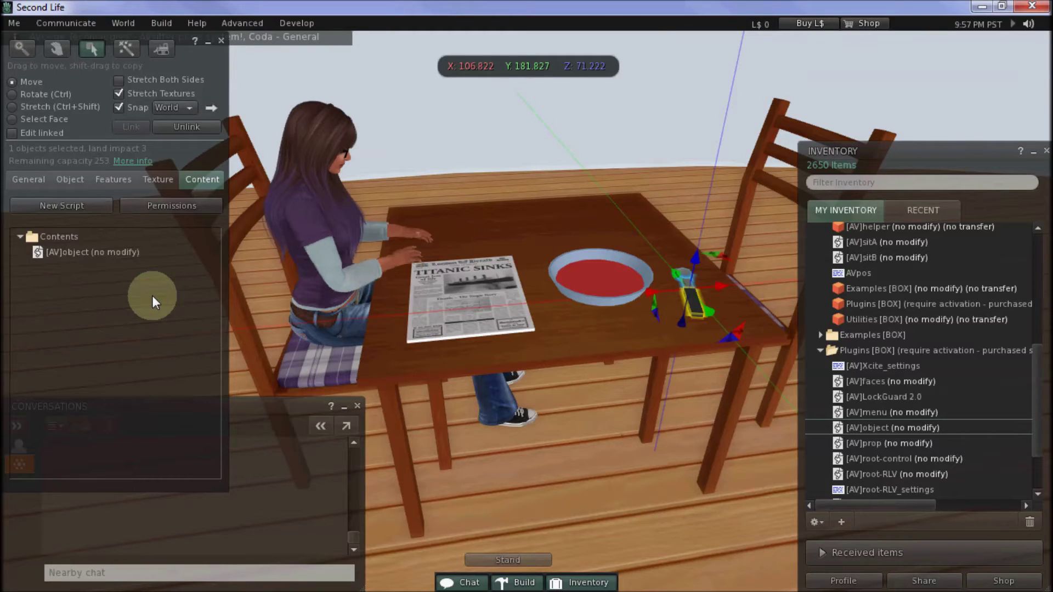
click(221, 40)
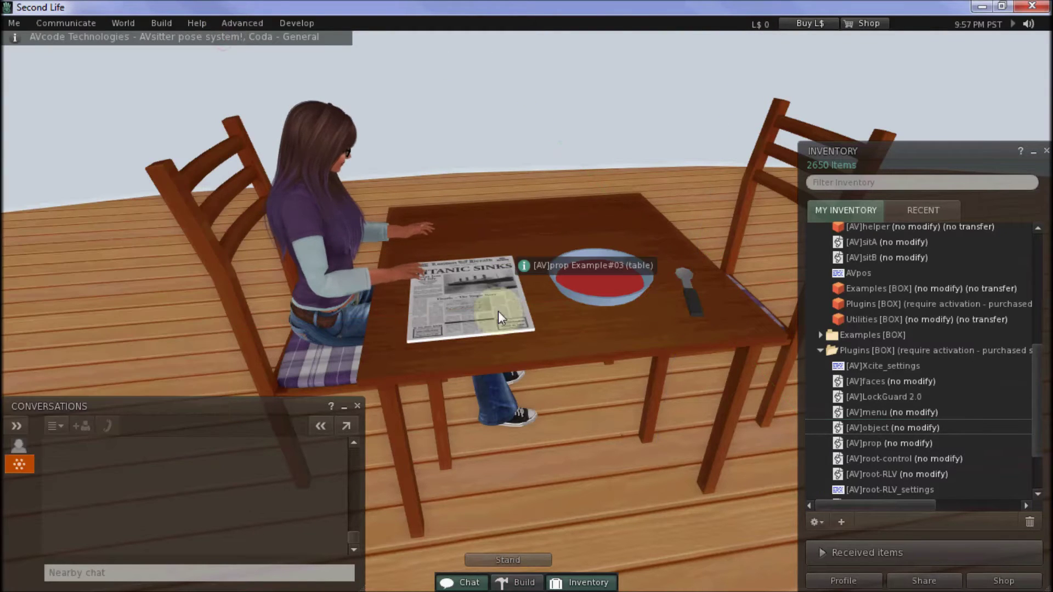
Take the newspaper, soup bowl and spoon from the table into inventory.
right_click(473, 309)
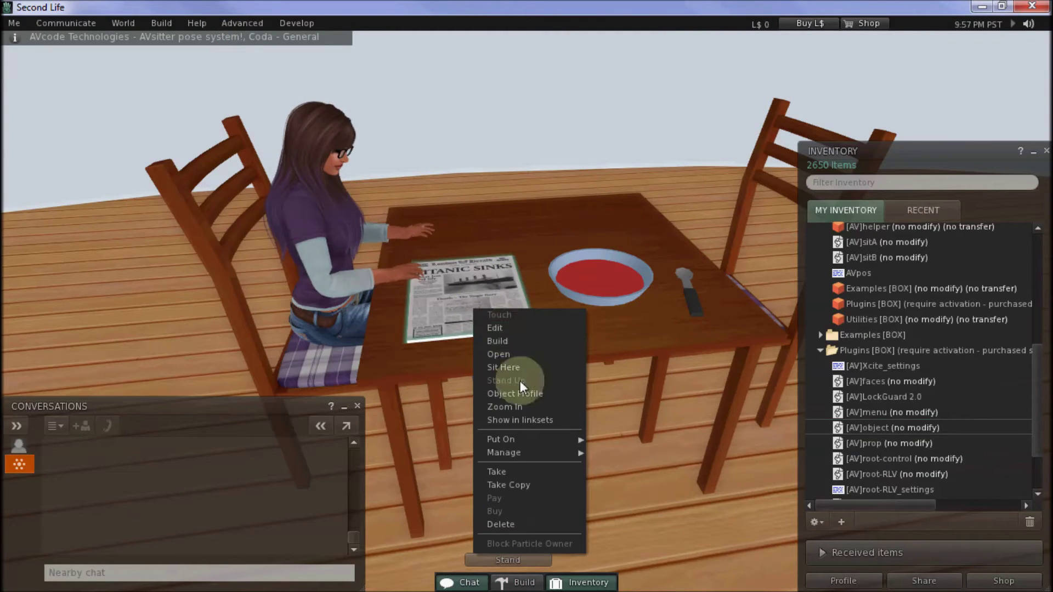
click(501, 473)
right_click(610, 278)
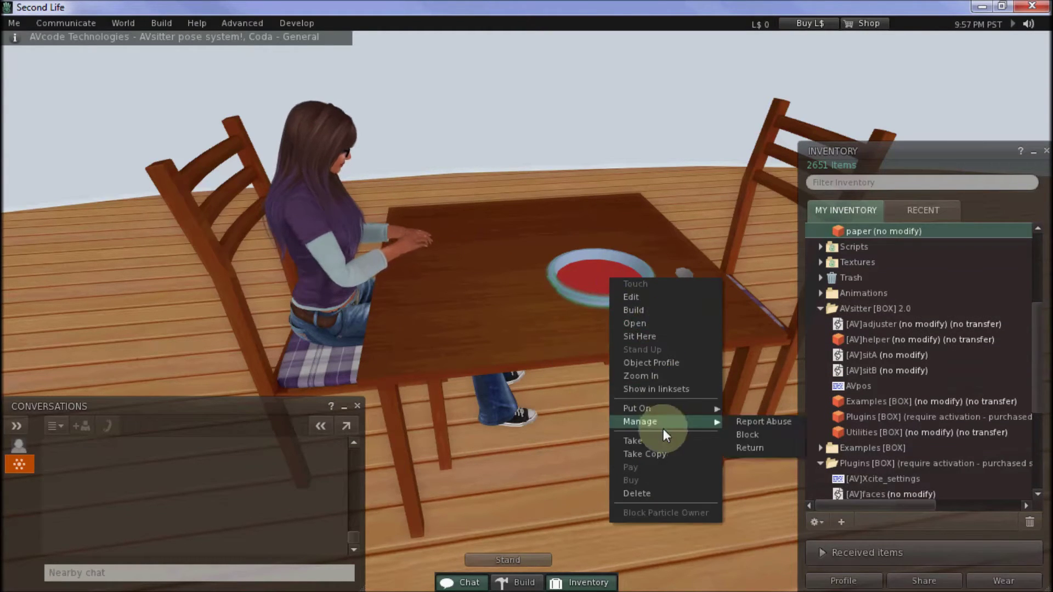
click(656, 440)
right_click(693, 301)
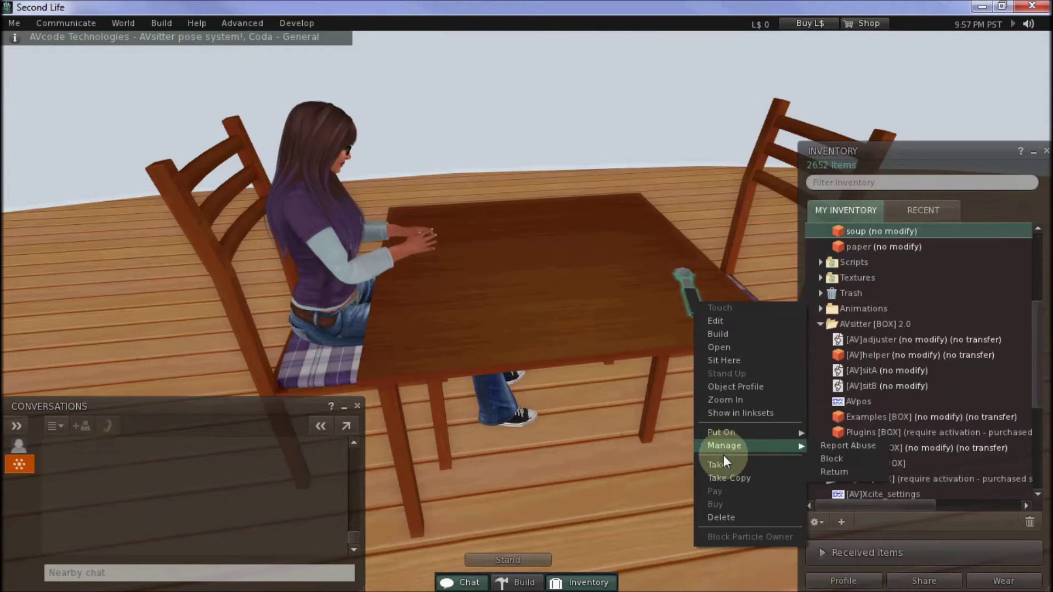
click(722, 464)
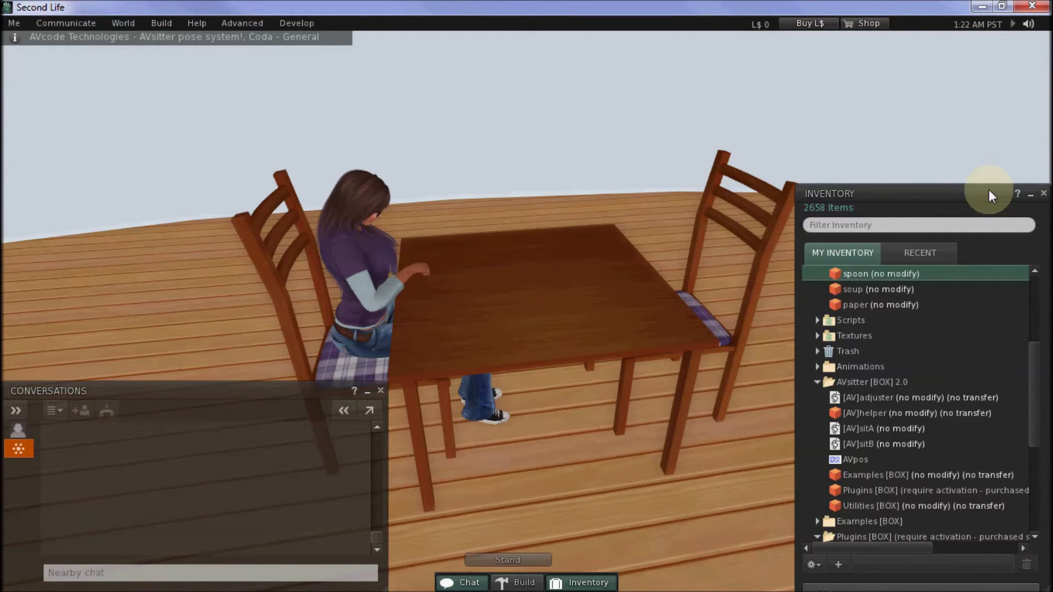
Attach the spoon from inventory to the avatar's right hand.
right_click(953, 274)
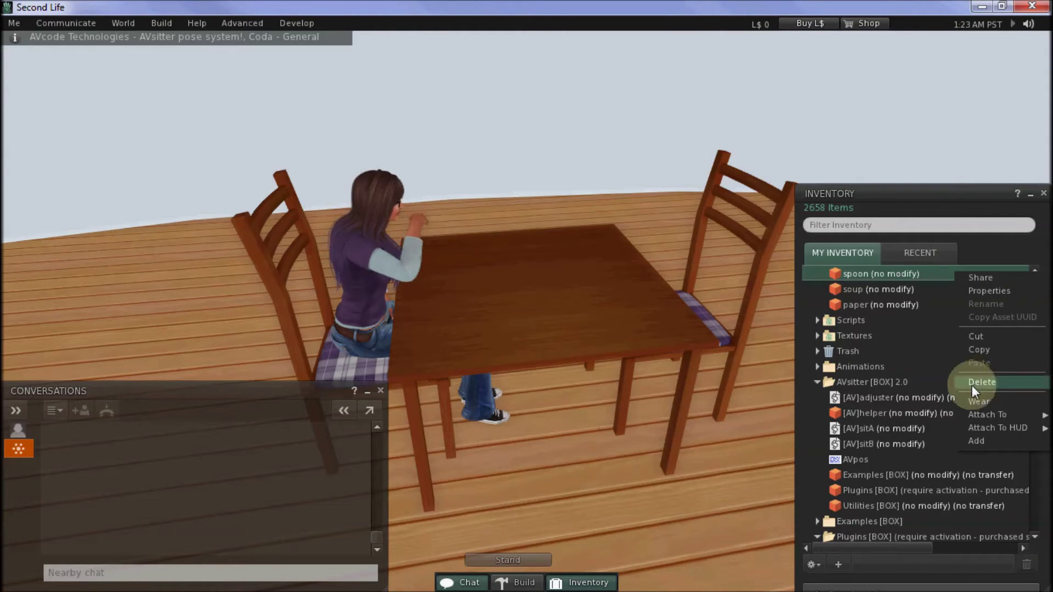
mouse_move(978, 414)
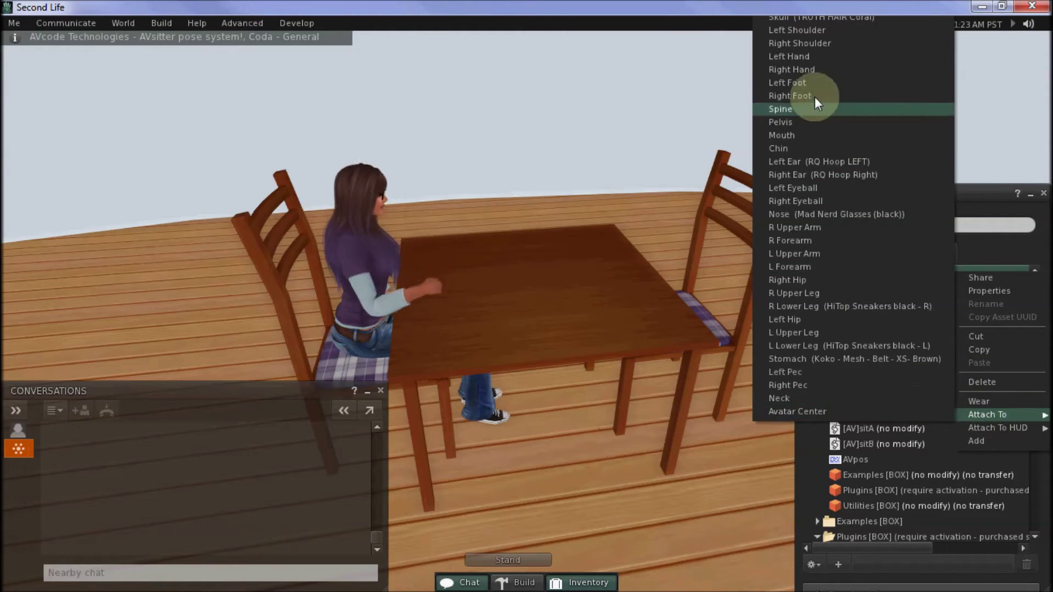
click(804, 70)
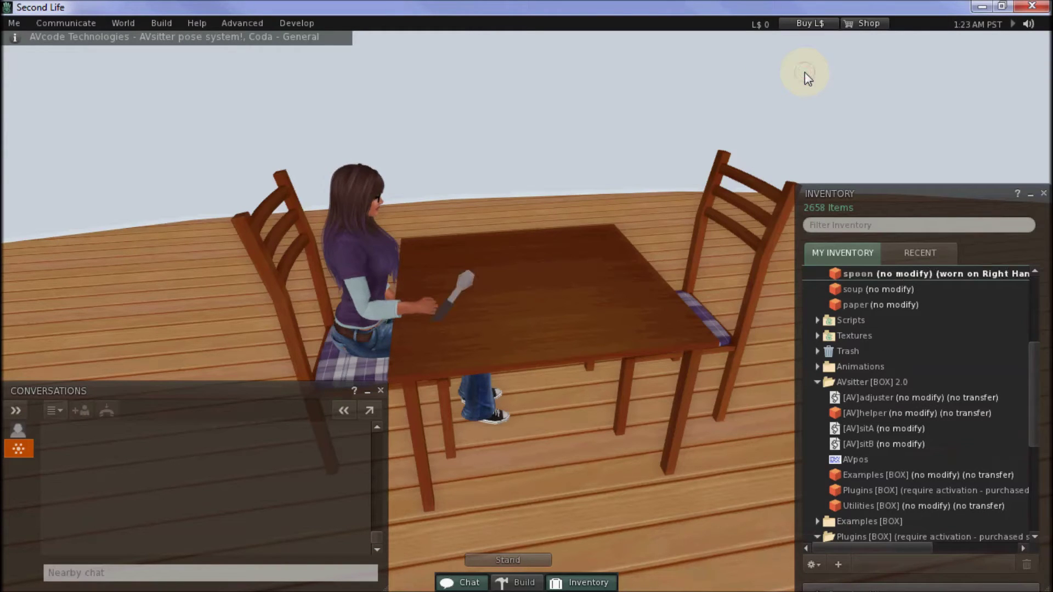
Move and rotate the worn spoon into the hand, then detach it back to inventory.
right_click(434, 286)
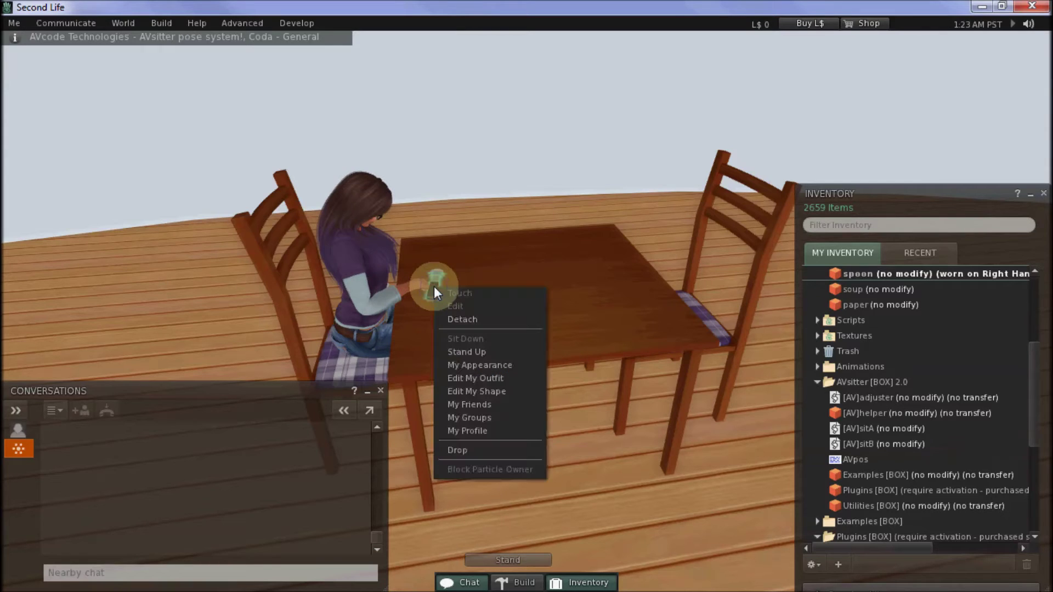
click(475, 311)
drag(400, 278, 382, 289)
key(ctrl)
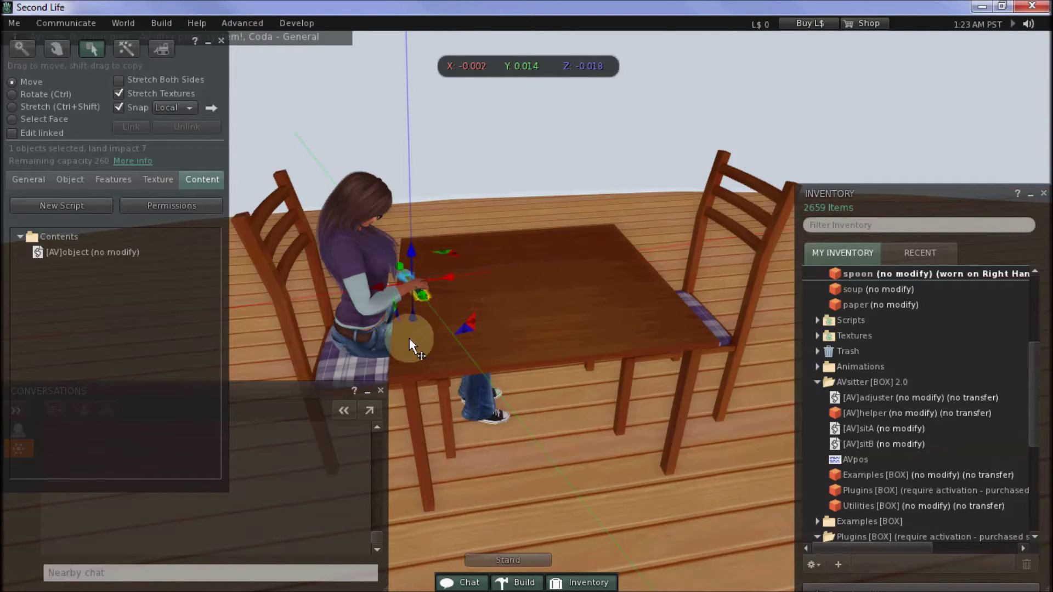
right_click(421, 298)
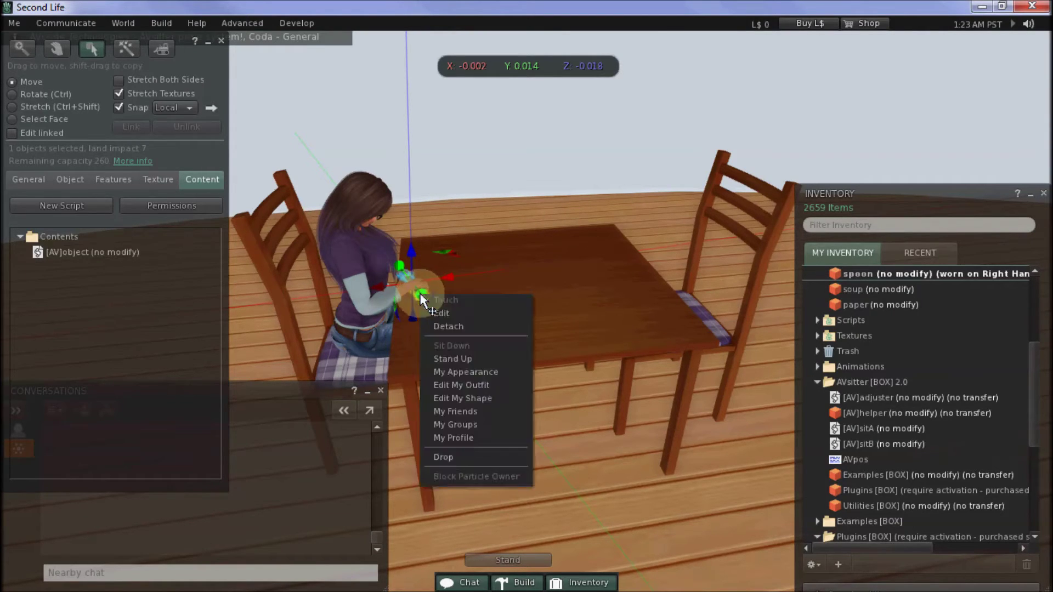
click(447, 325)
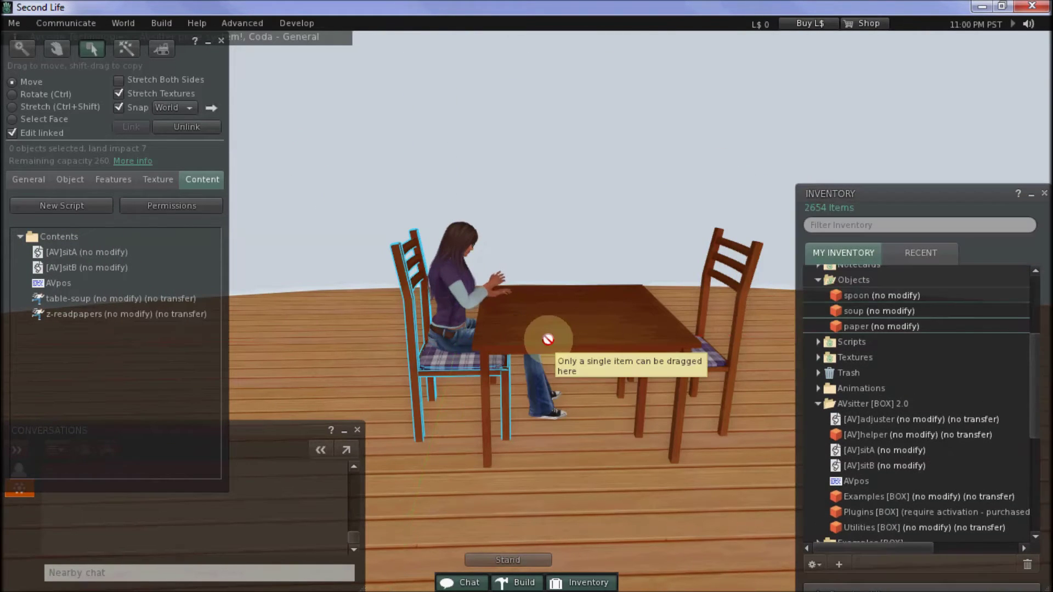
Put the paper, soup and spoon props plus [AV]adjuster and [AV]helper into the chair's contents.
drag(545, 341, 104, 360)
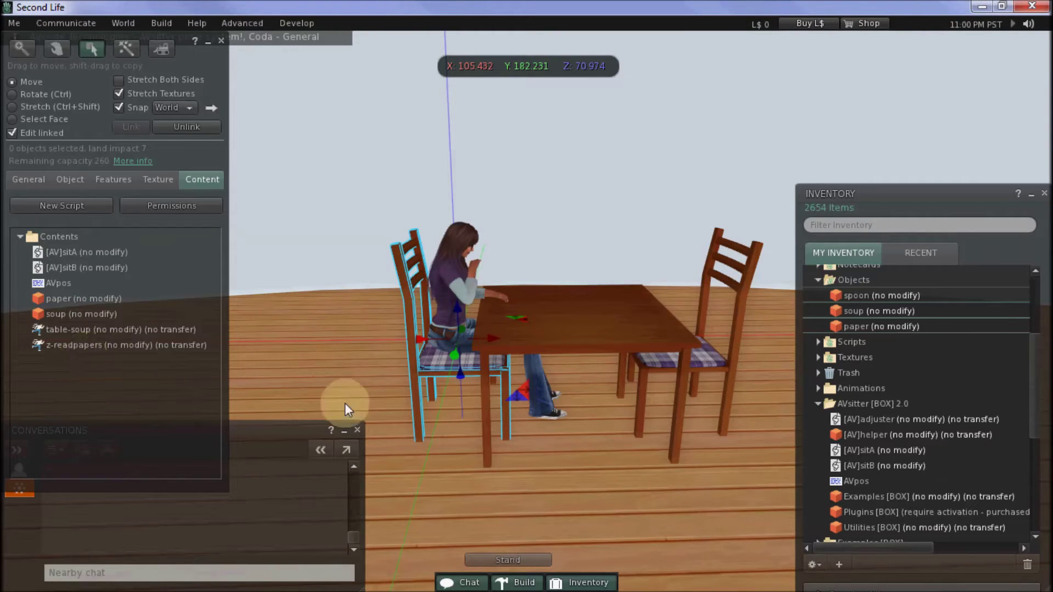
click(951, 421)
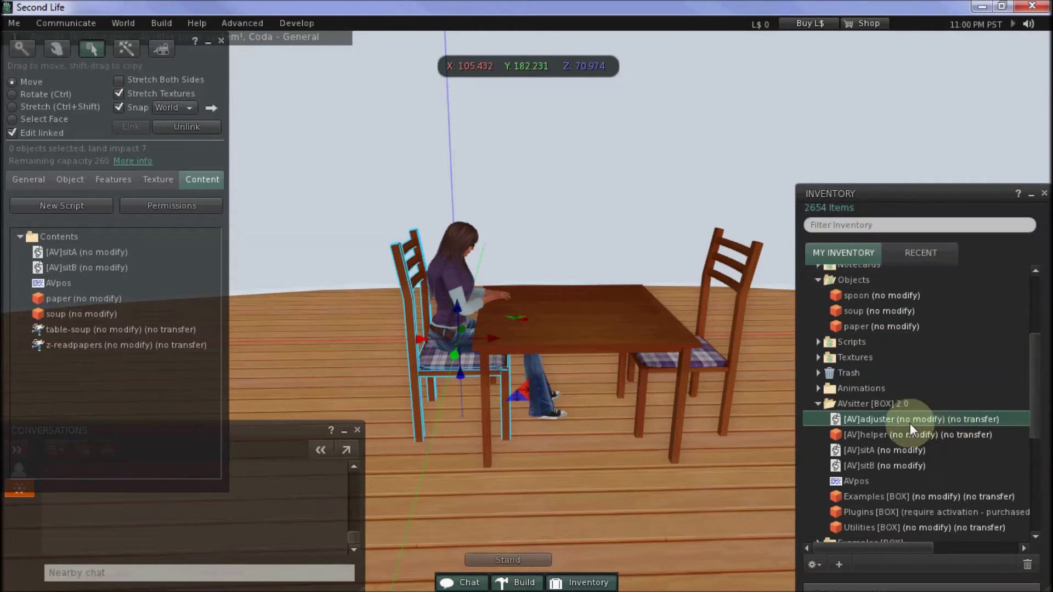
ctrl+click(943, 437)
drag(837, 420, 132, 393)
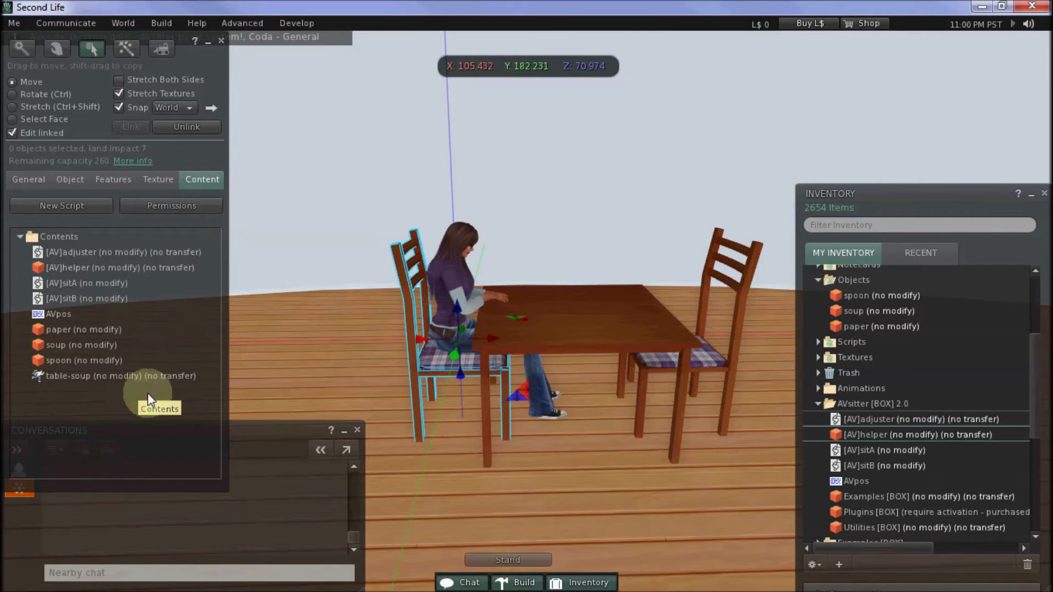
Add the [AV]prop plugin script from the Plugins folder to the chair and close the build tools.
scroll(963, 478, down, 4)
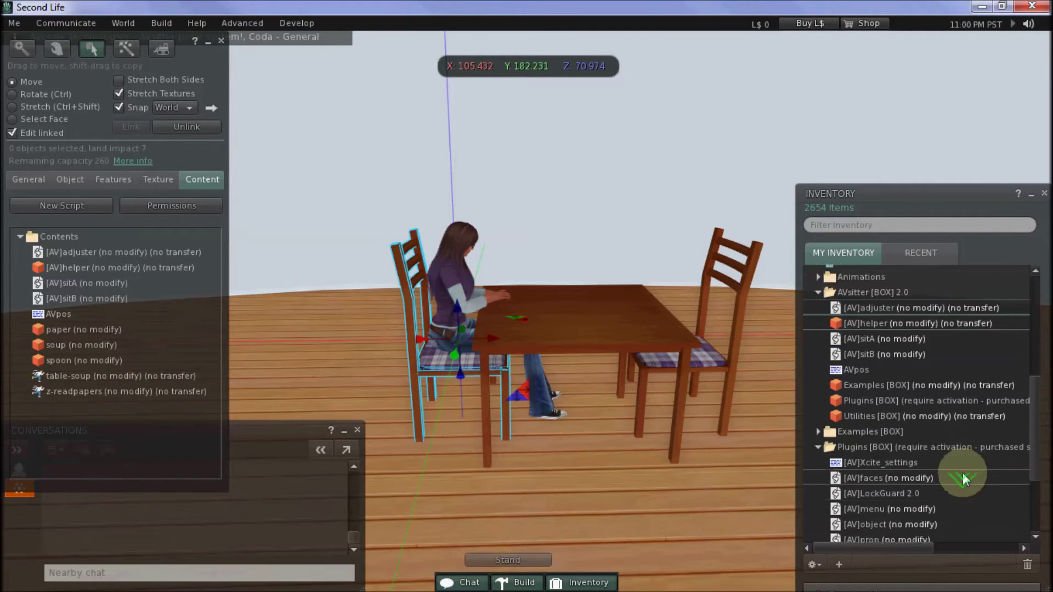
drag(838, 466, 70, 411)
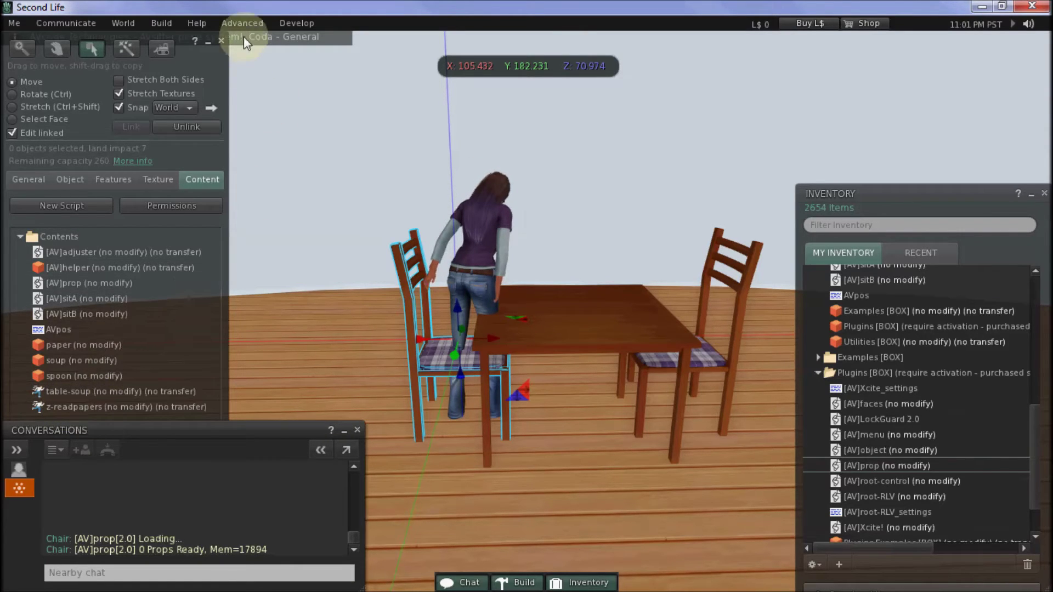
click(222, 40)
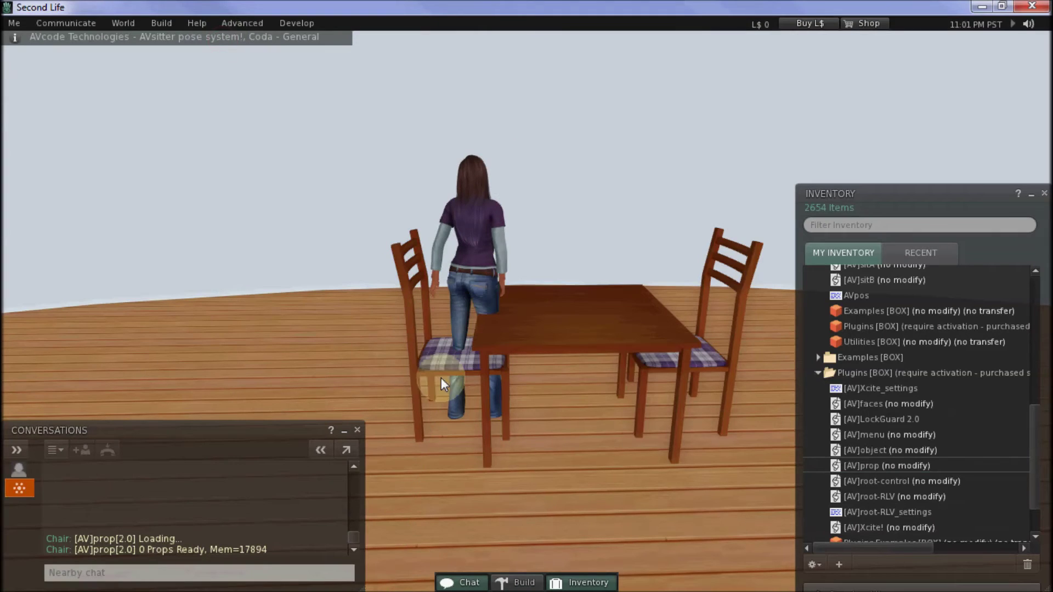
Sit on the chair and turn on [ADJUST] > [HELPER] mode.
click(429, 355)
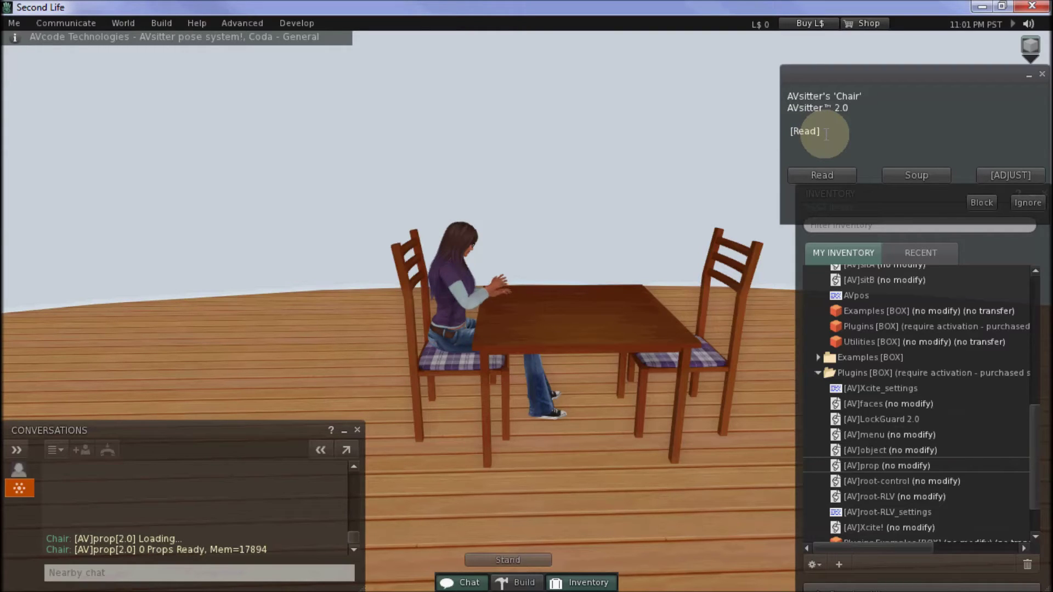
click(1014, 177)
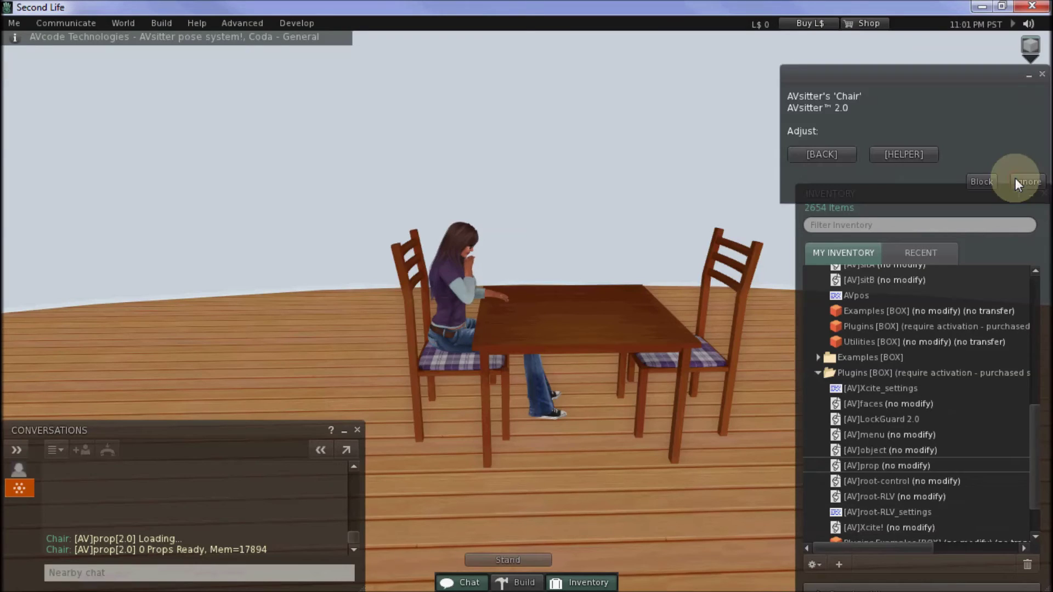
click(903, 155)
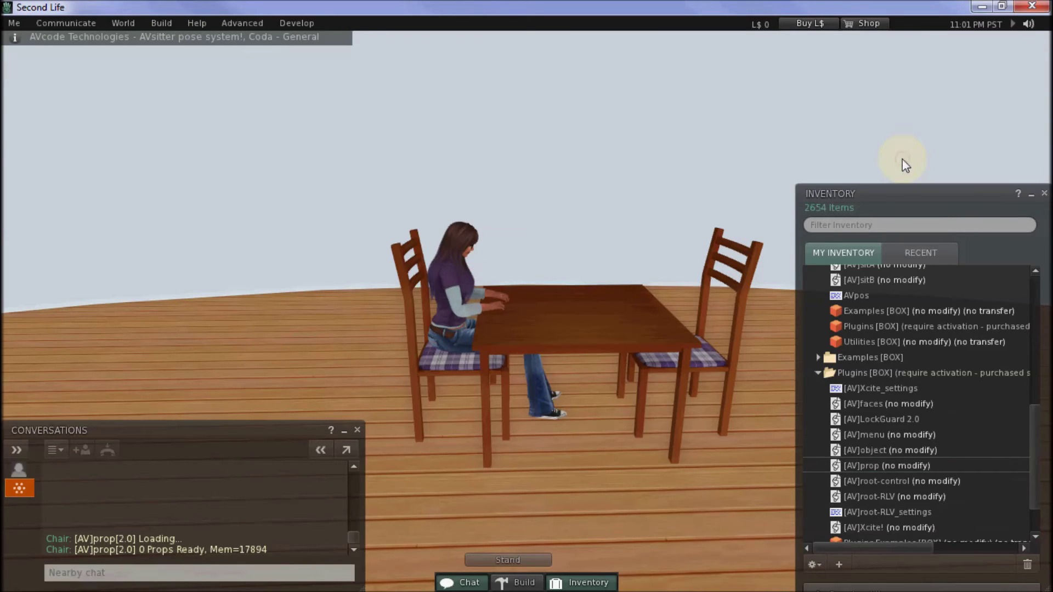
Create the paper prop (option 1) for the Read pose via [NEW] > [PROP].
click(1014, 176)
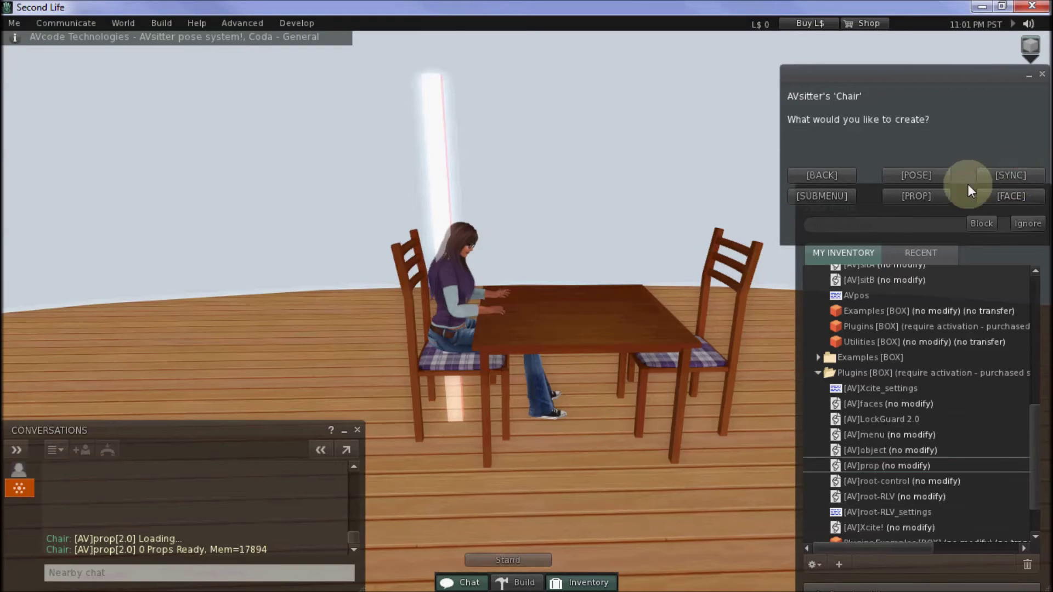
click(916, 196)
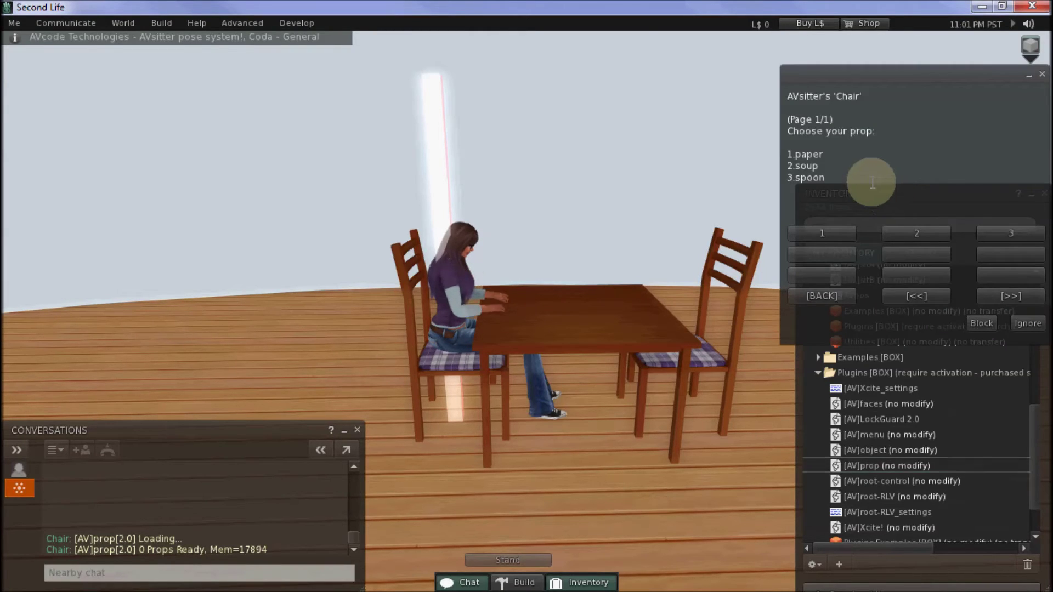
click(820, 233)
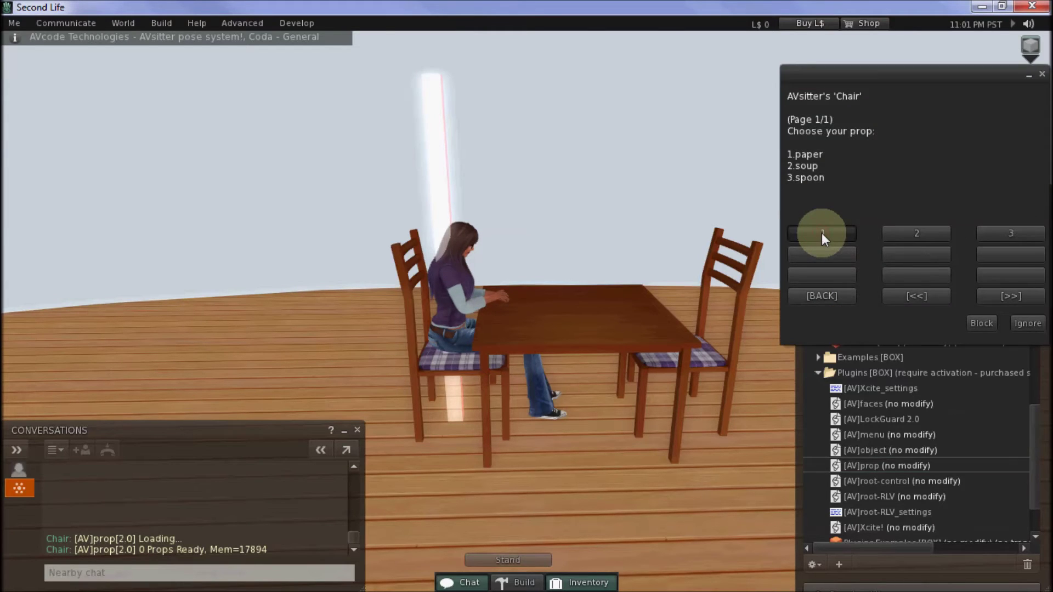
Edit the newspaper prop, shift it sideways along X, and bring the view close over the table.
right_click(468, 202)
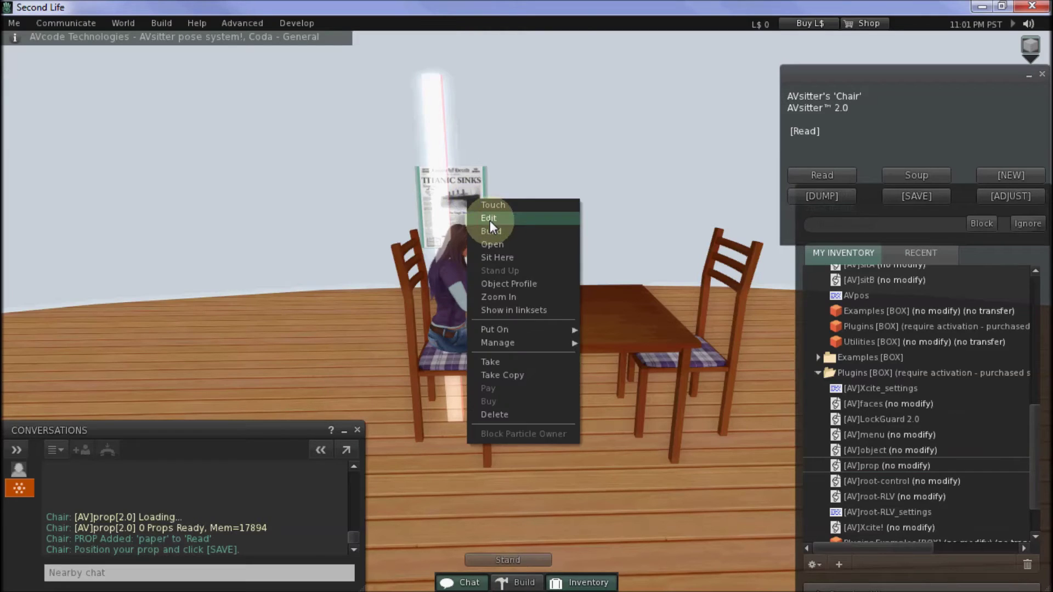
click(489, 220)
drag(485, 203, 551, 215)
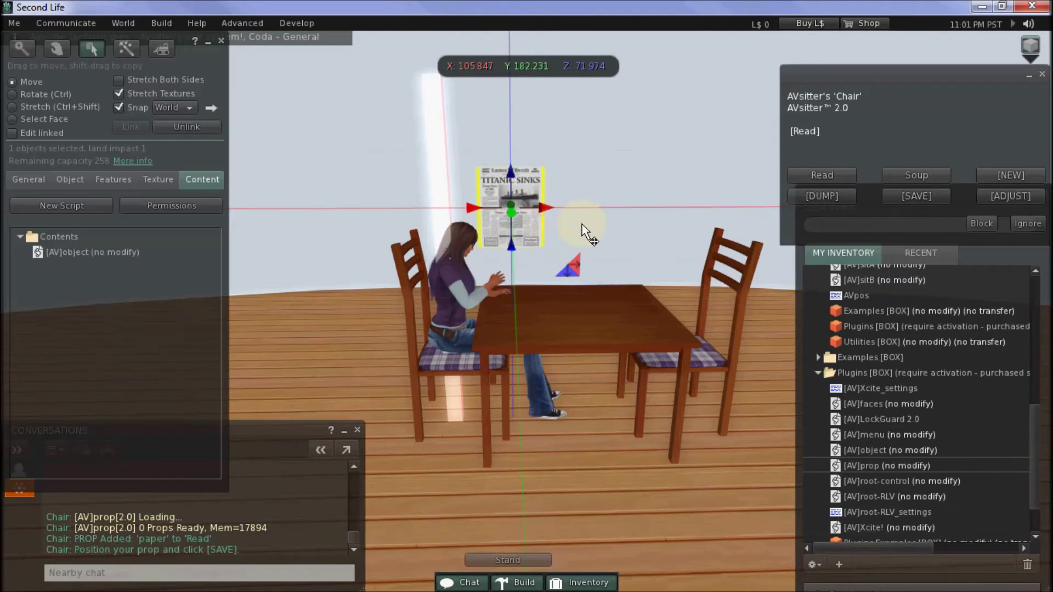
click(550, 306)
alt+drag(526, 312, 522, 306)
key(ctrl)
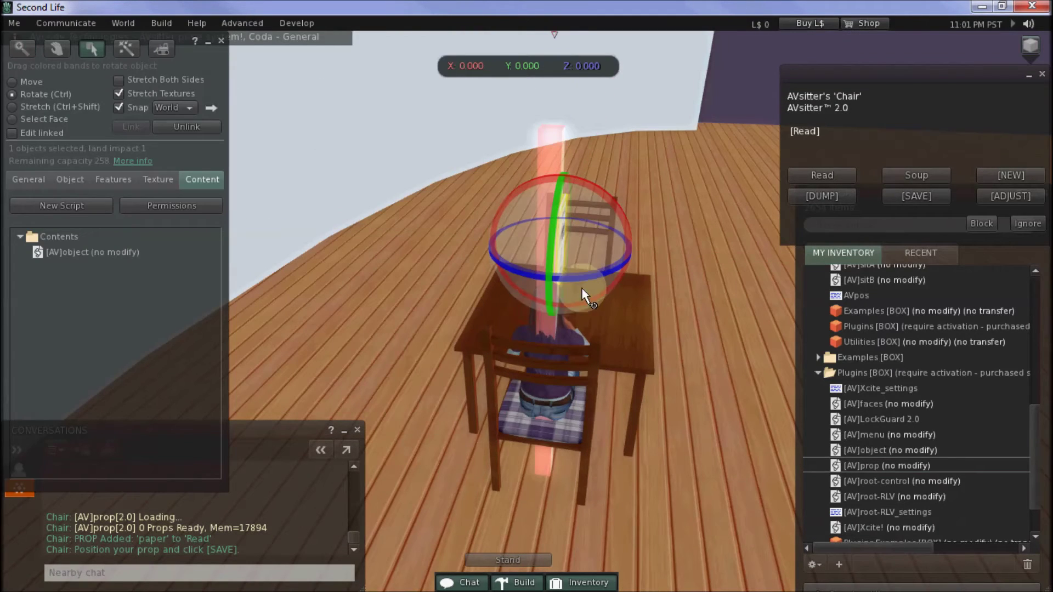
scroll(463, 288, up, 2)
alt+drag(367, 229, 535, 307)
Rotate the newspaper flat onto the table, save it to the Read pose, and switch to Soup.
key(ctrl)
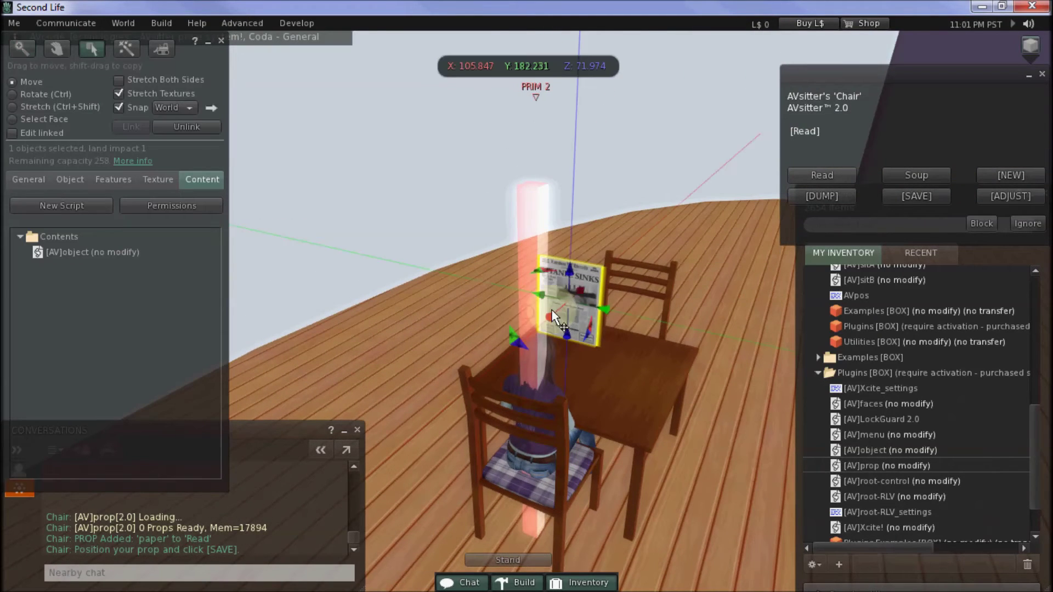
scroll(541, 274, up, 2)
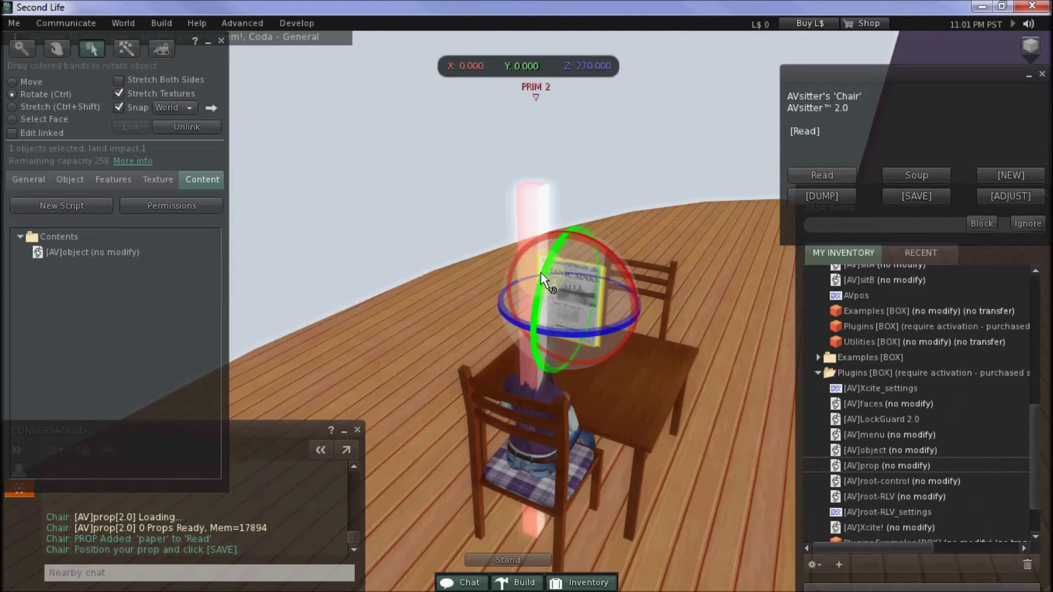
drag(541, 275, 576, 149)
drag(567, 272, 528, 312)
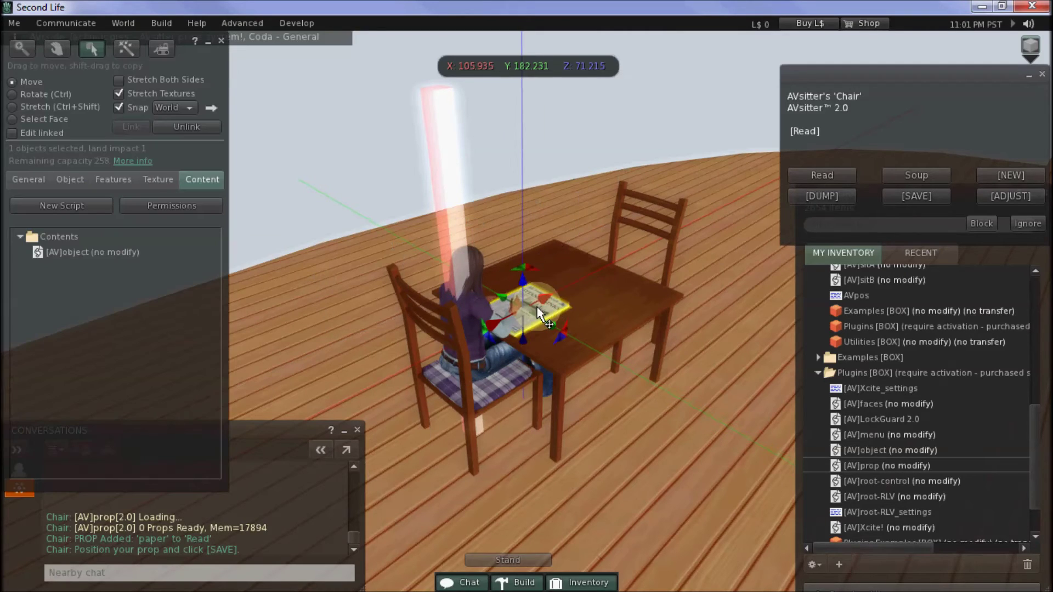
click(930, 200)
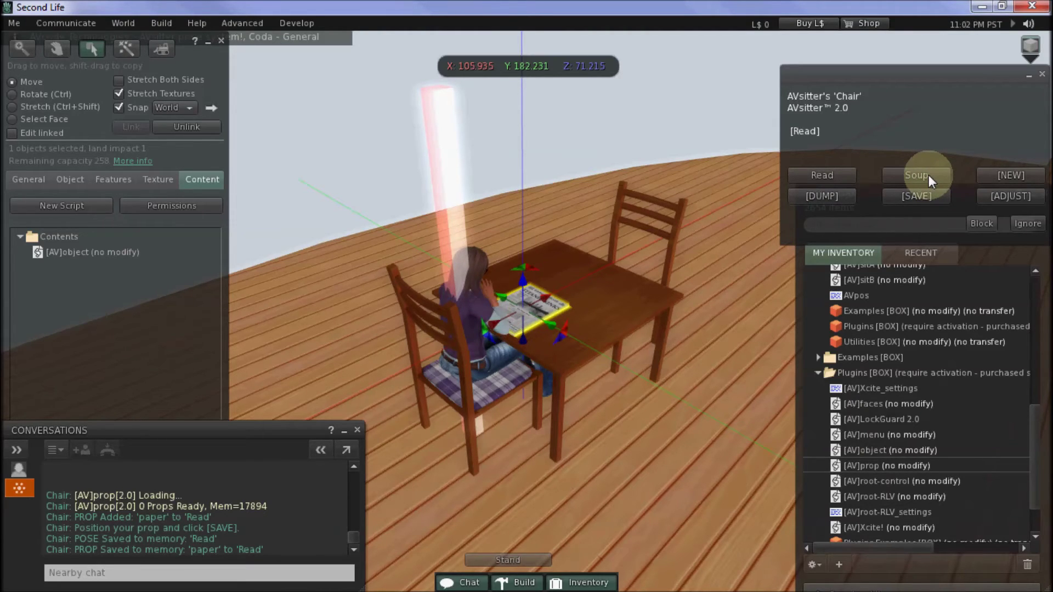
click(928, 176)
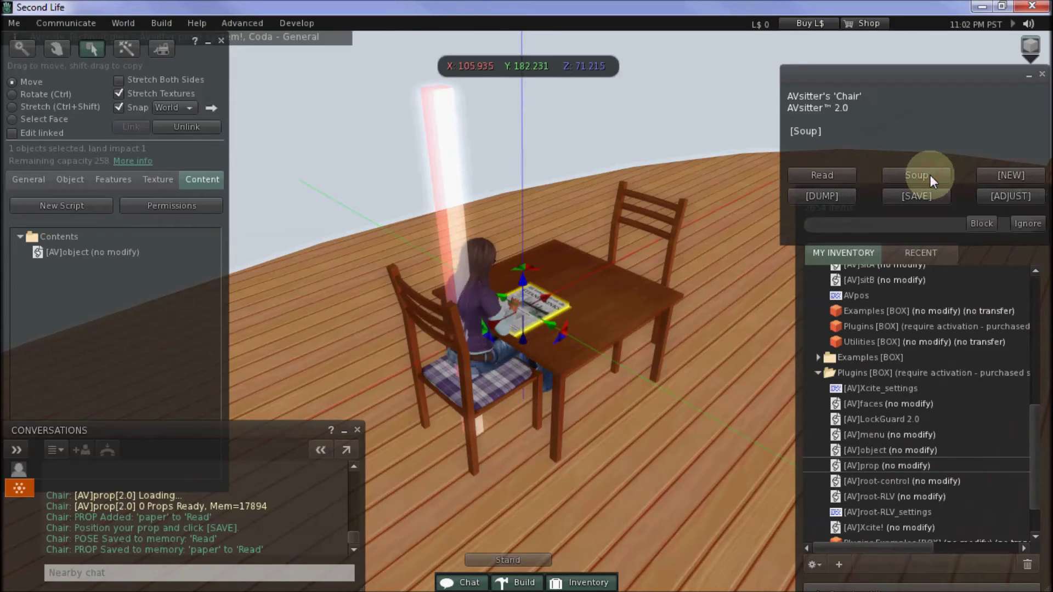
Create the soup bowl prop (option 2) for Soup, move it onto the table, and save.
click(1010, 175)
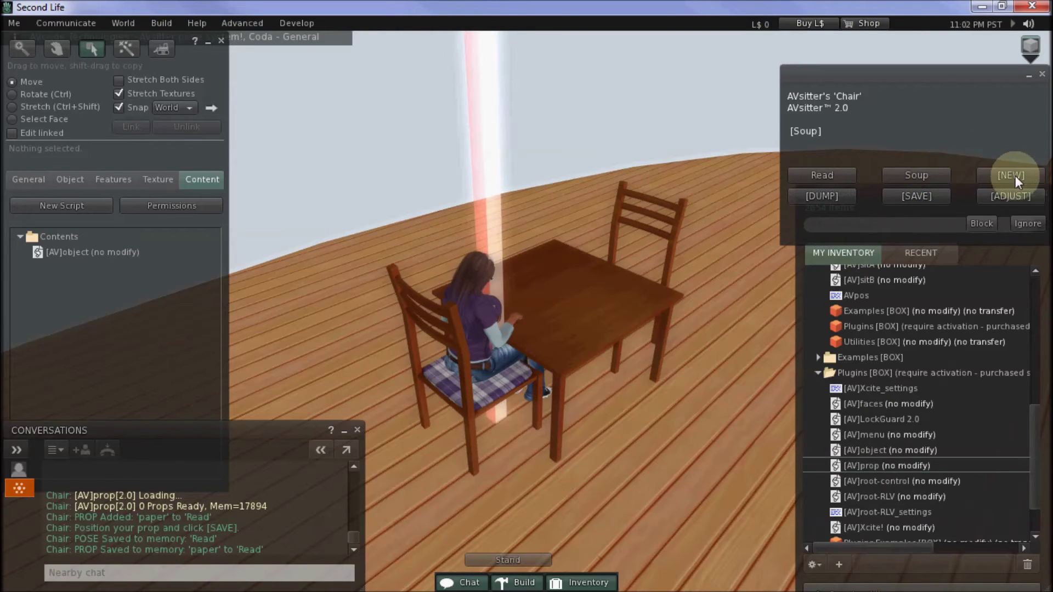
click(929, 196)
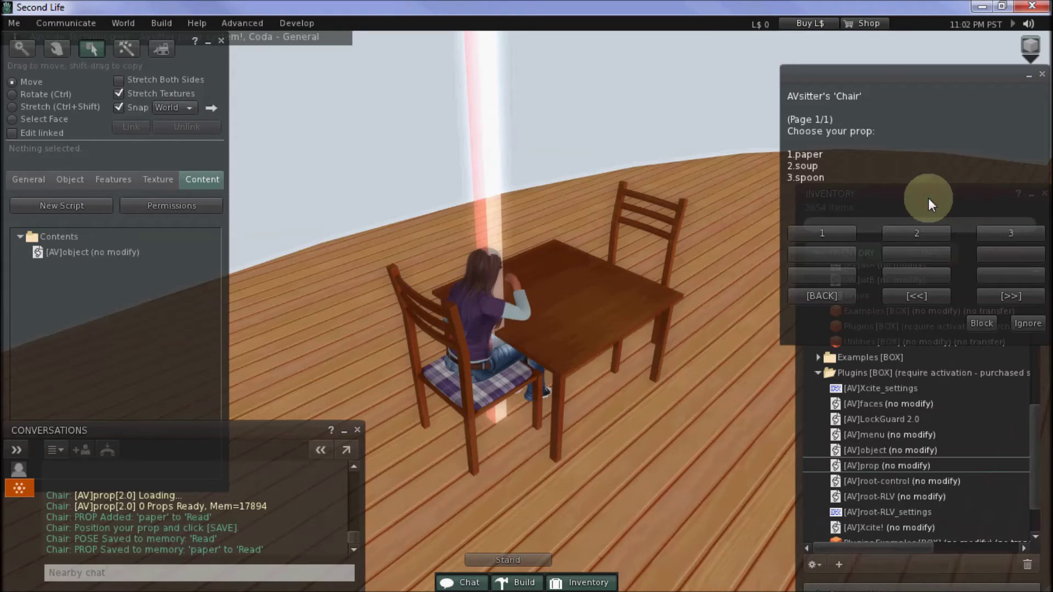
click(919, 231)
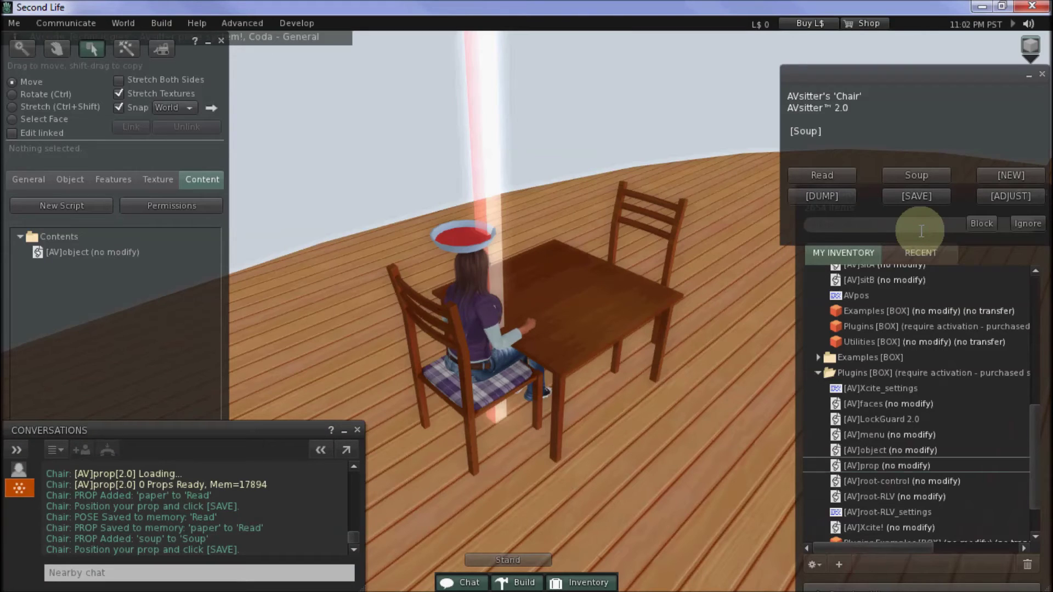
click(431, 233)
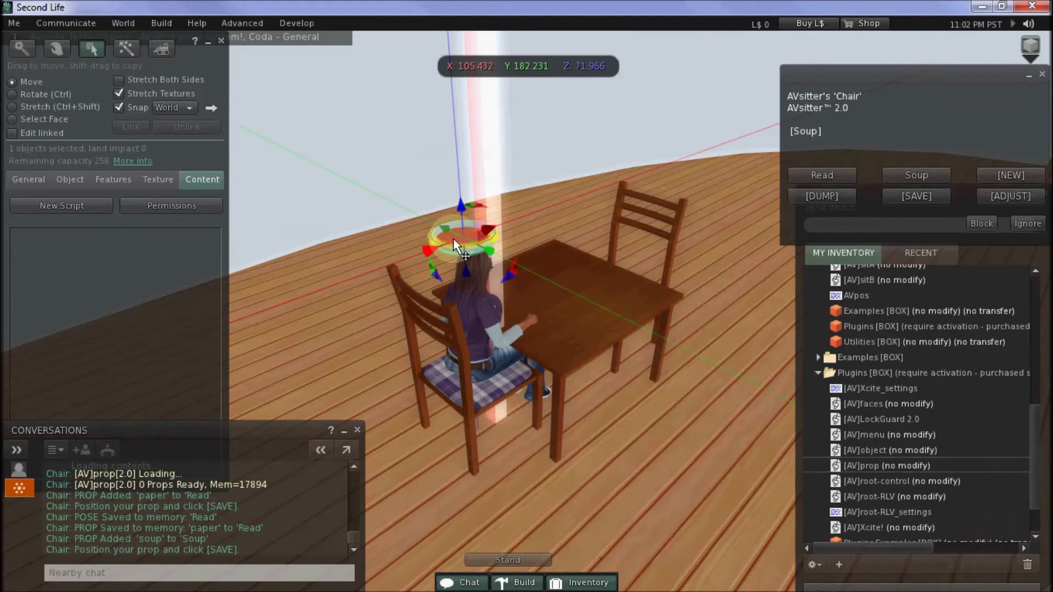
drag(430, 236, 480, 250)
drag(500, 212, 740, 293)
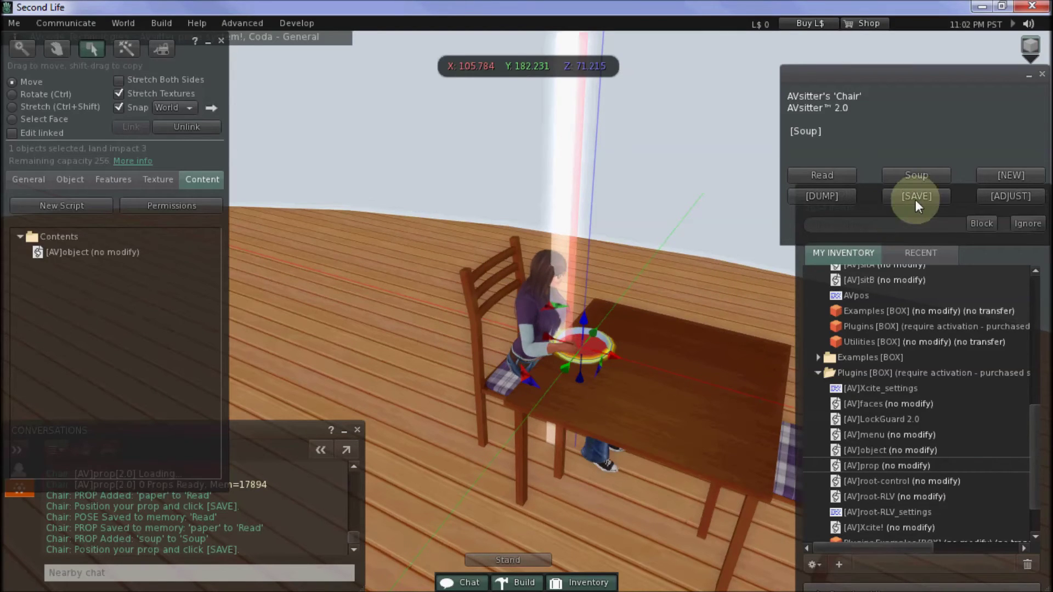
click(930, 196)
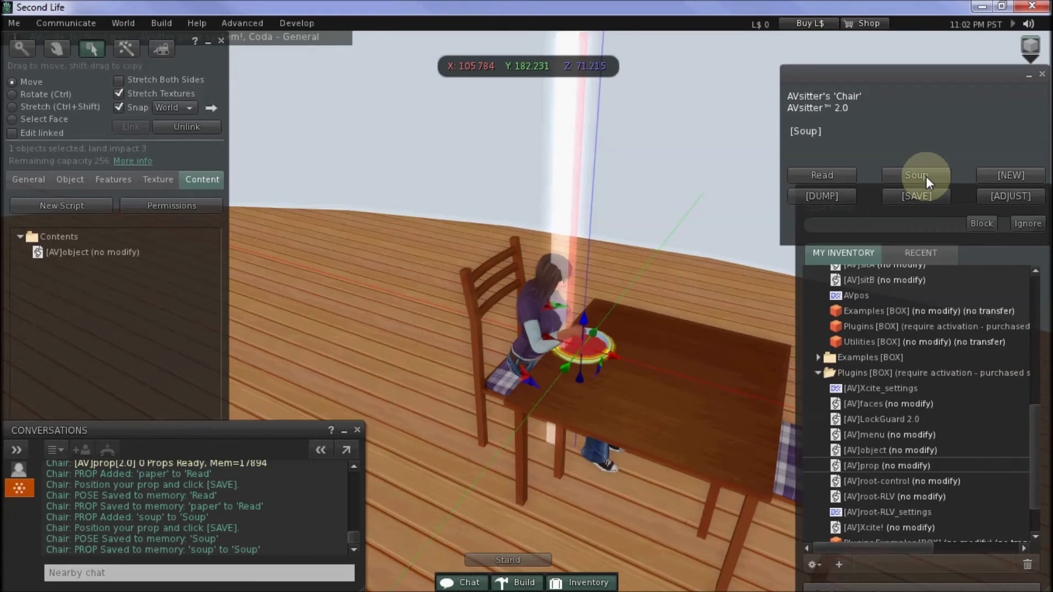
Create the spoon prop for Soup, rotate and move it beside the bowl, and save.
click(1017, 175)
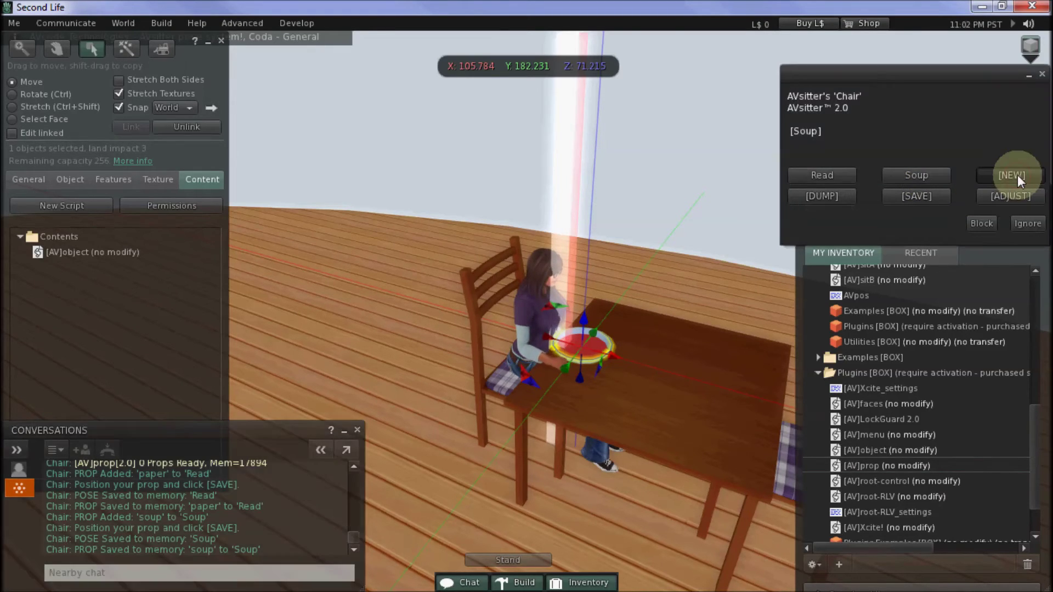
click(923, 197)
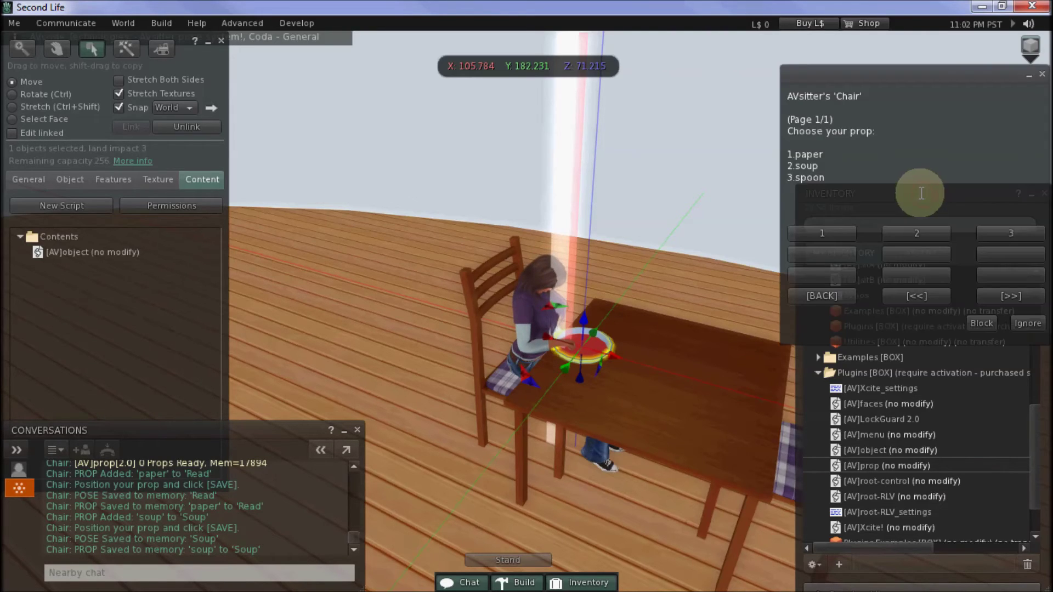
click(1022, 235)
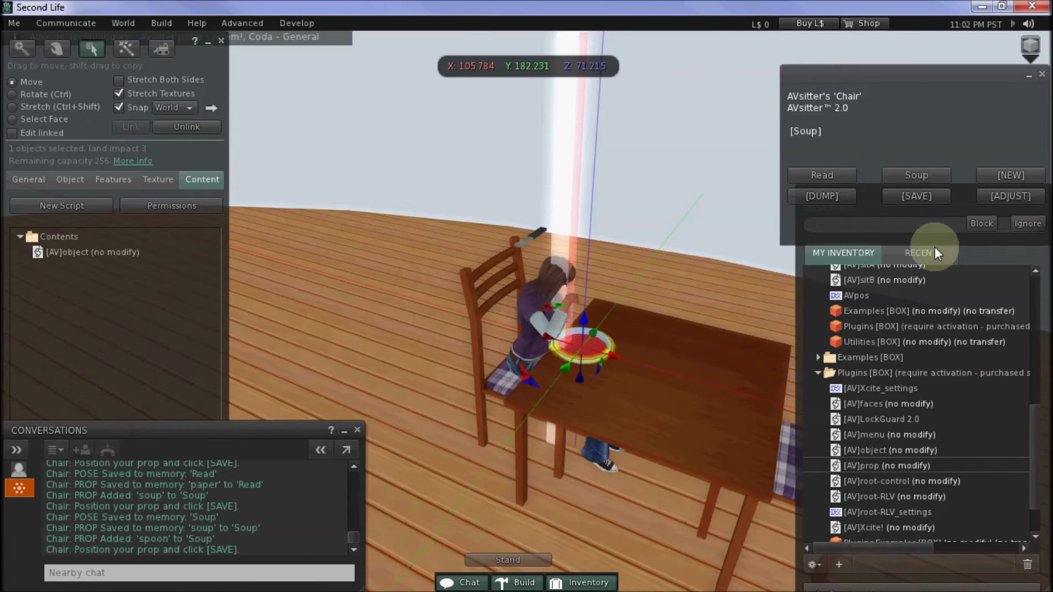
alt+drag(669, 281, 540, 323)
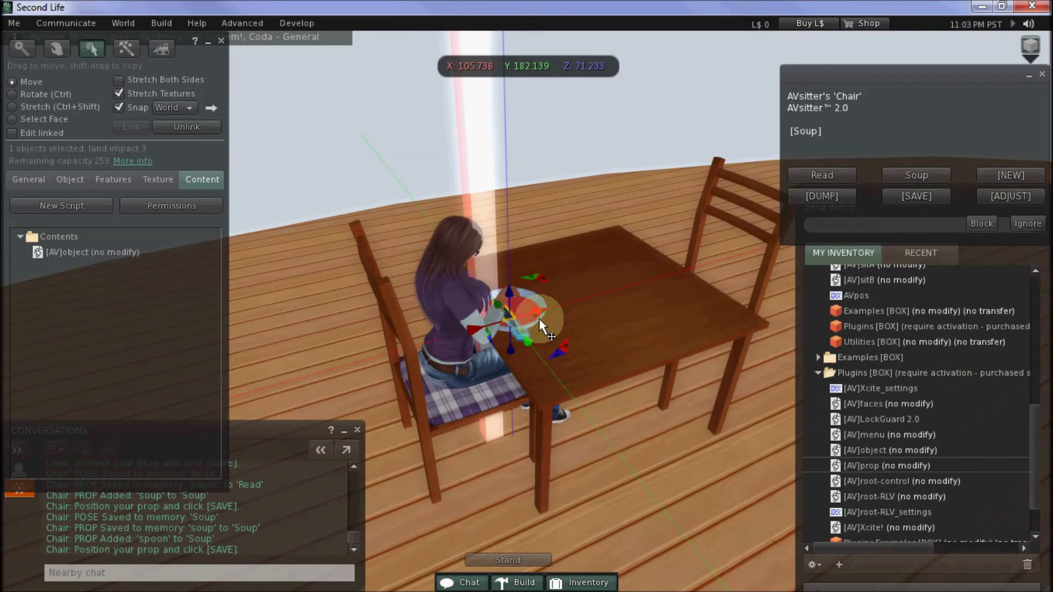
ctrl+drag(509, 363, 639, 298)
drag(536, 351, 505, 347)
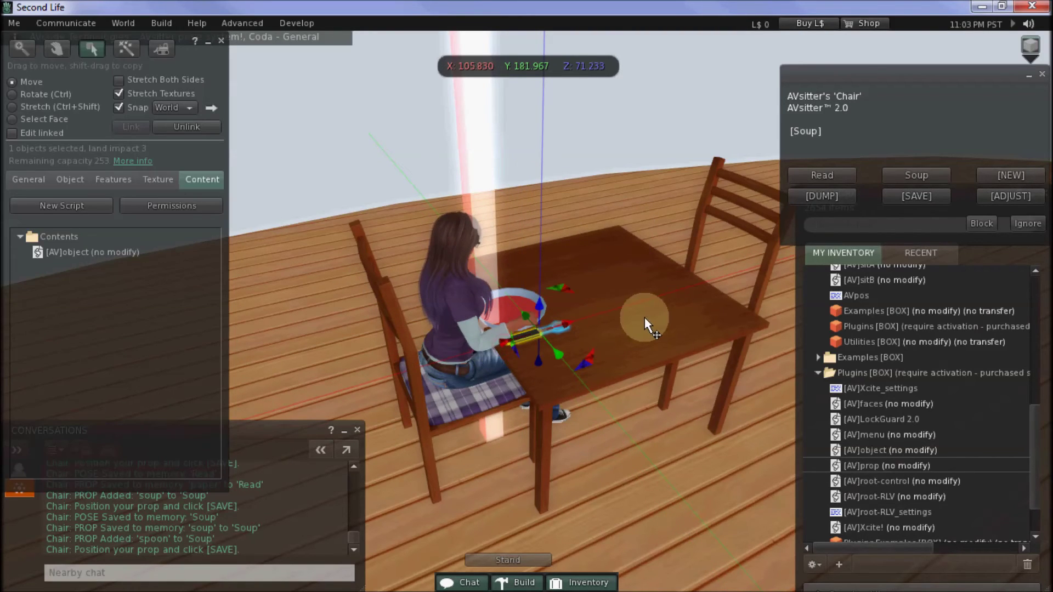
click(933, 199)
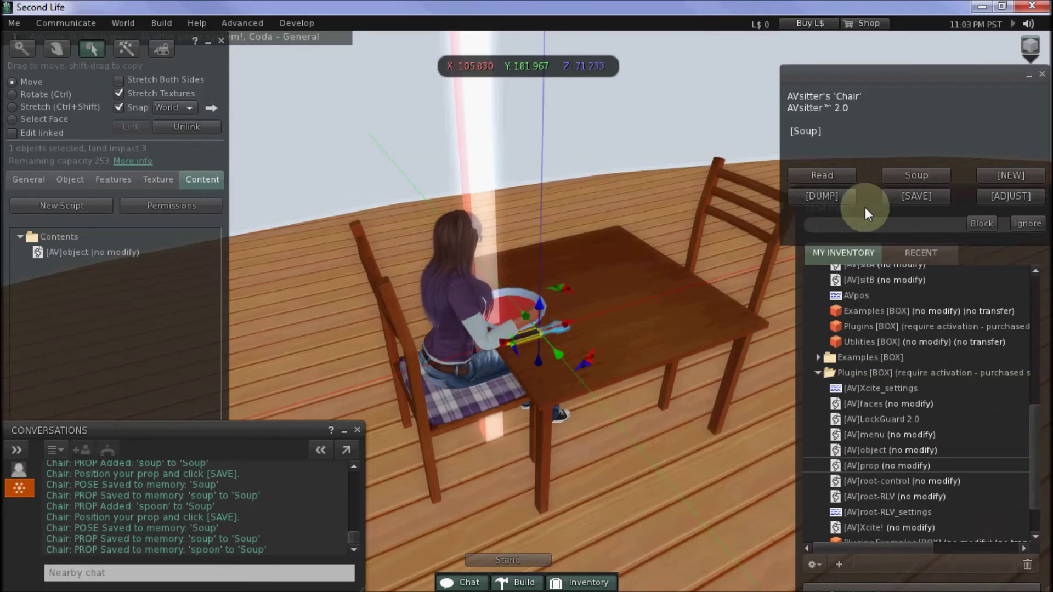
Dump the chair's settings to chat and copy the AVpos lines, including the paper, soup and spoon PROP lines.
click(837, 199)
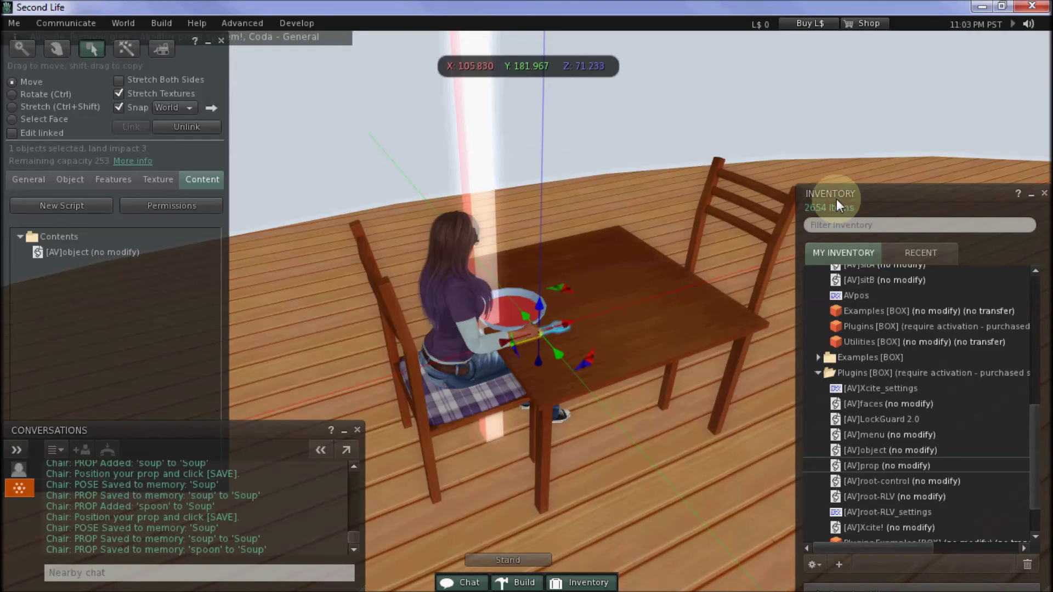
drag(253, 422, 258, 212)
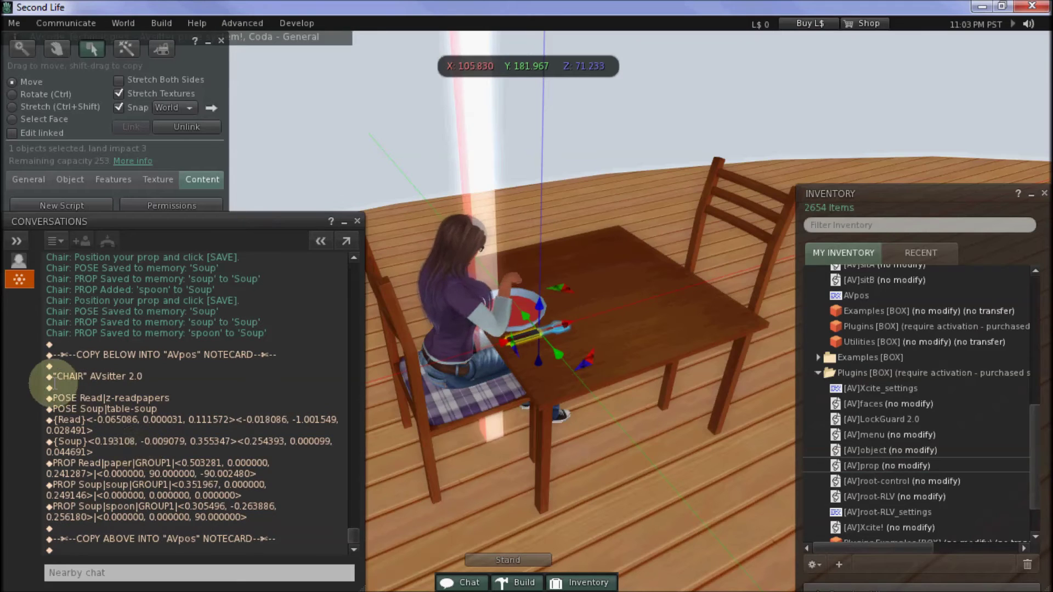
drag(47, 377, 282, 529)
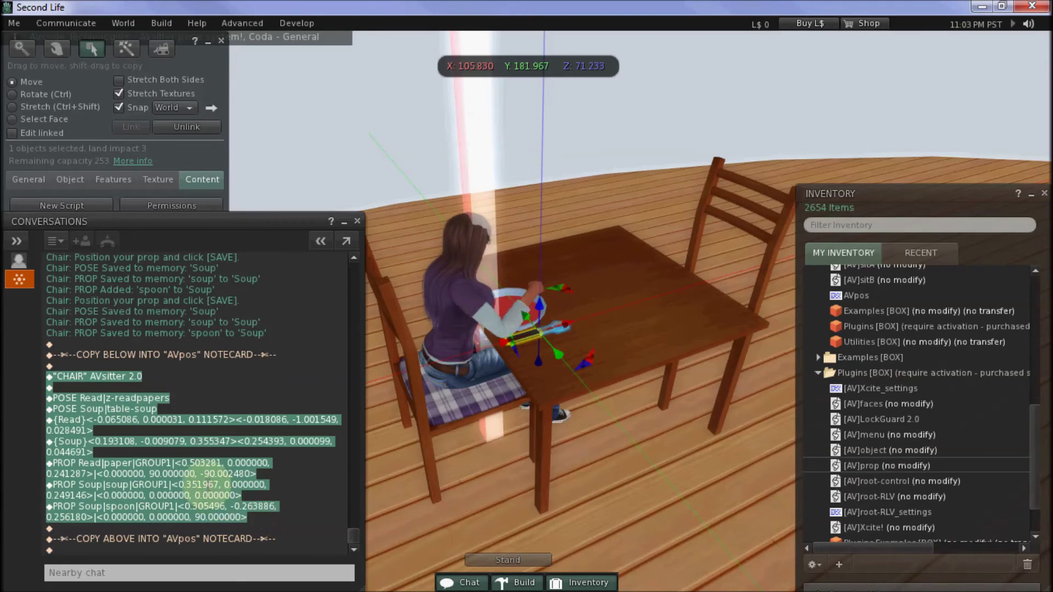
right_click(206, 485)
click(222, 501)
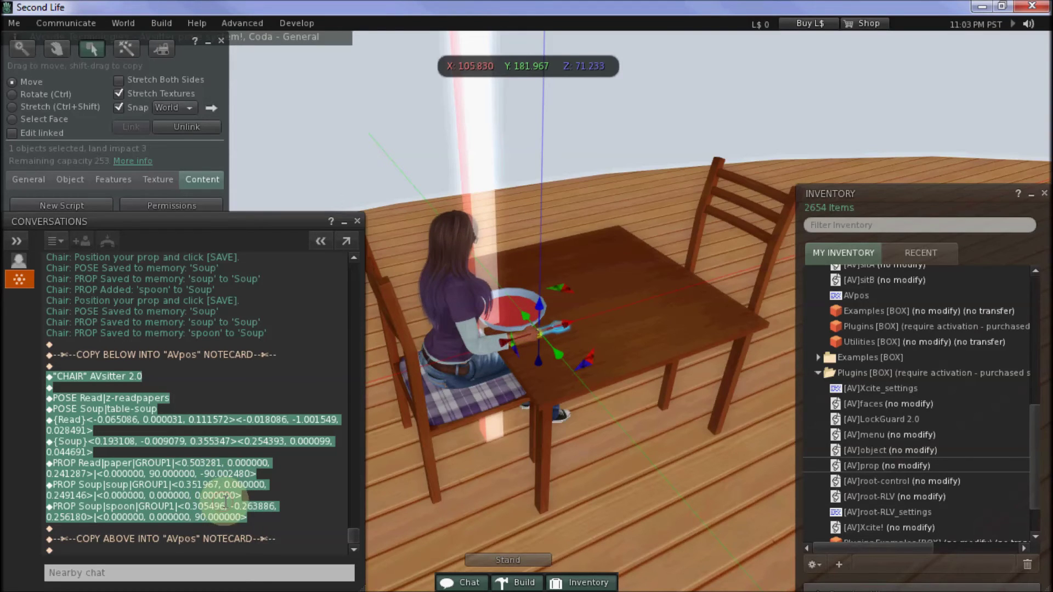
click(345, 222)
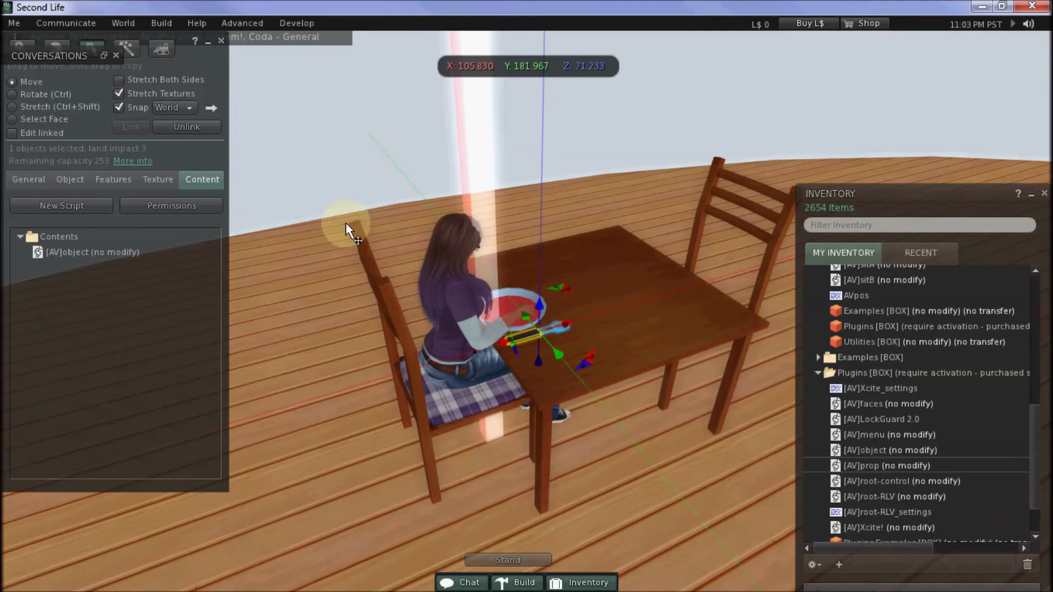
With Edit linked on, select only the chair and open its AVpos notecard.
click(459, 402)
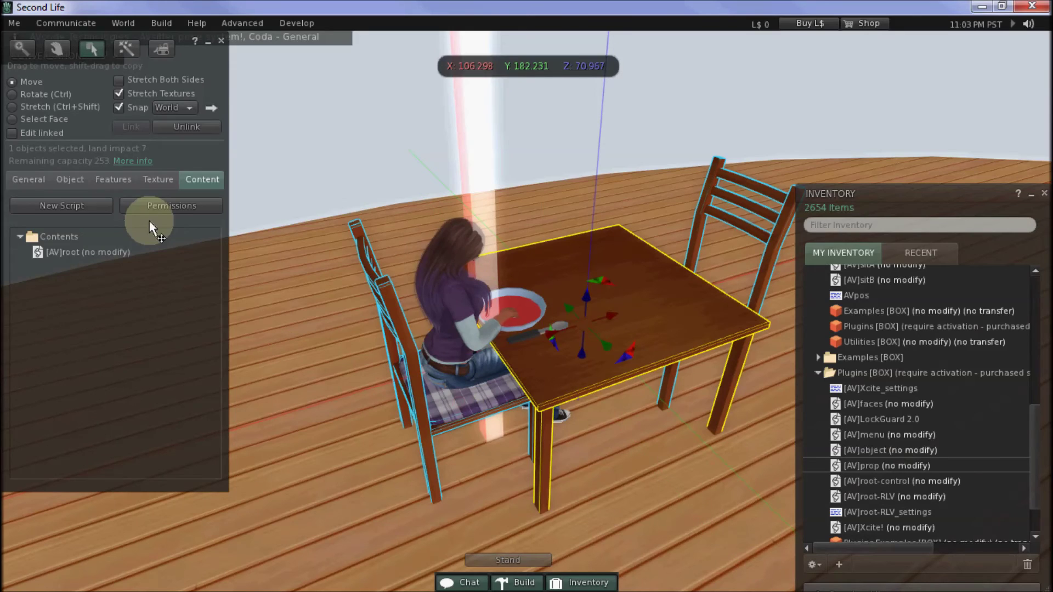
click(12, 133)
click(463, 419)
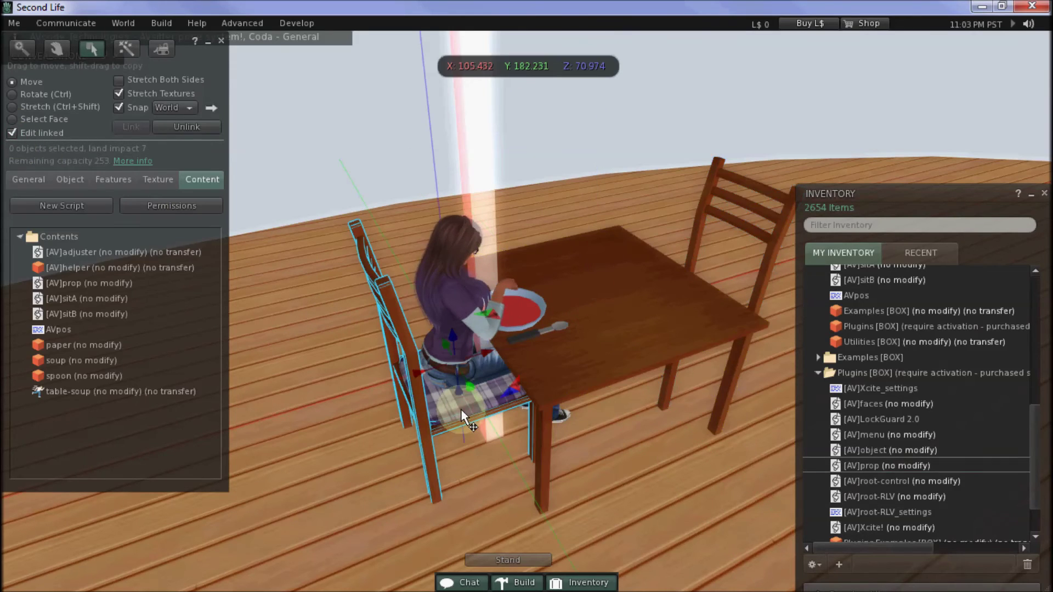
click(41, 330)
double_click(41, 330)
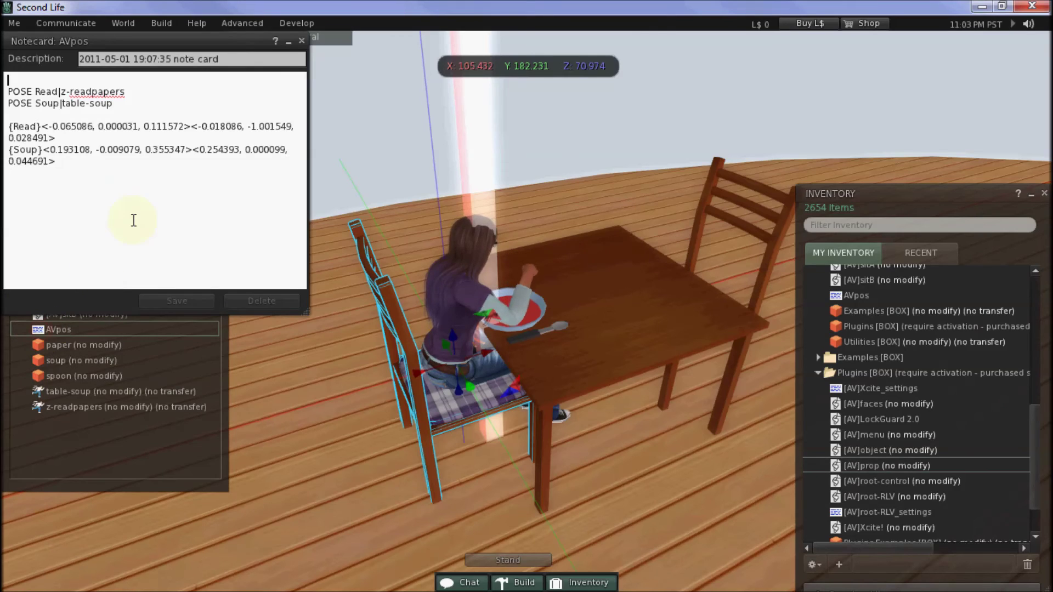
Replace the notecard's old text with the pasted POSE and PROP lines, and widen the window.
drag(119, 204, 5, 88)
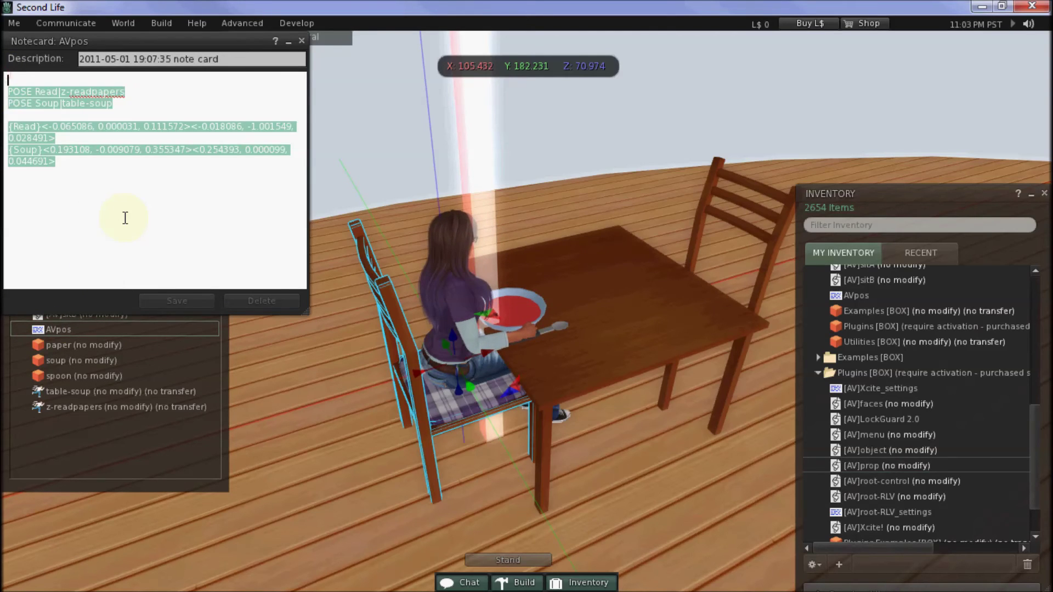
key(Delete)
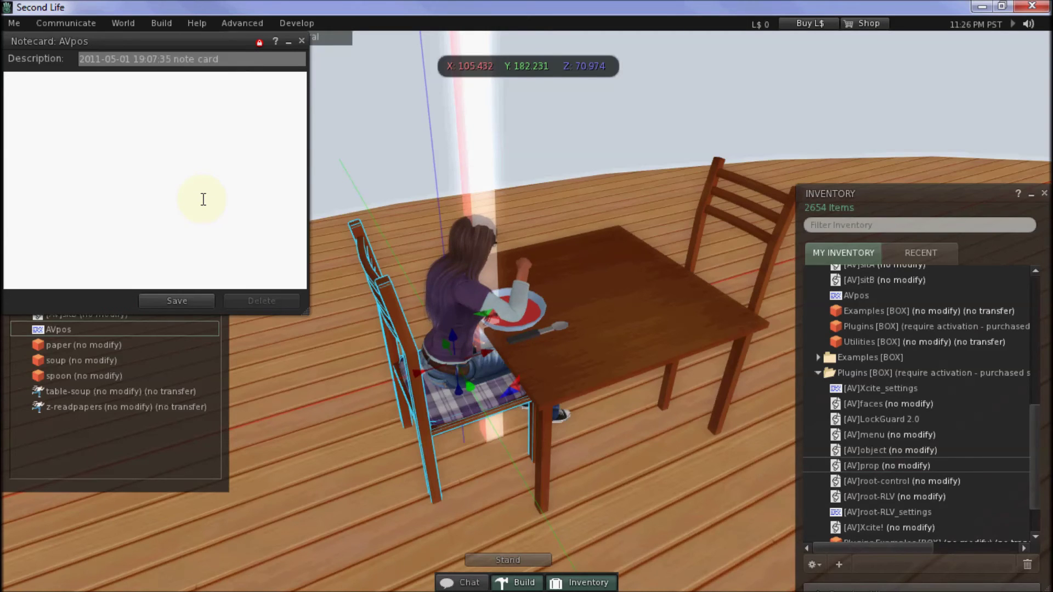
key(ctrl+v)
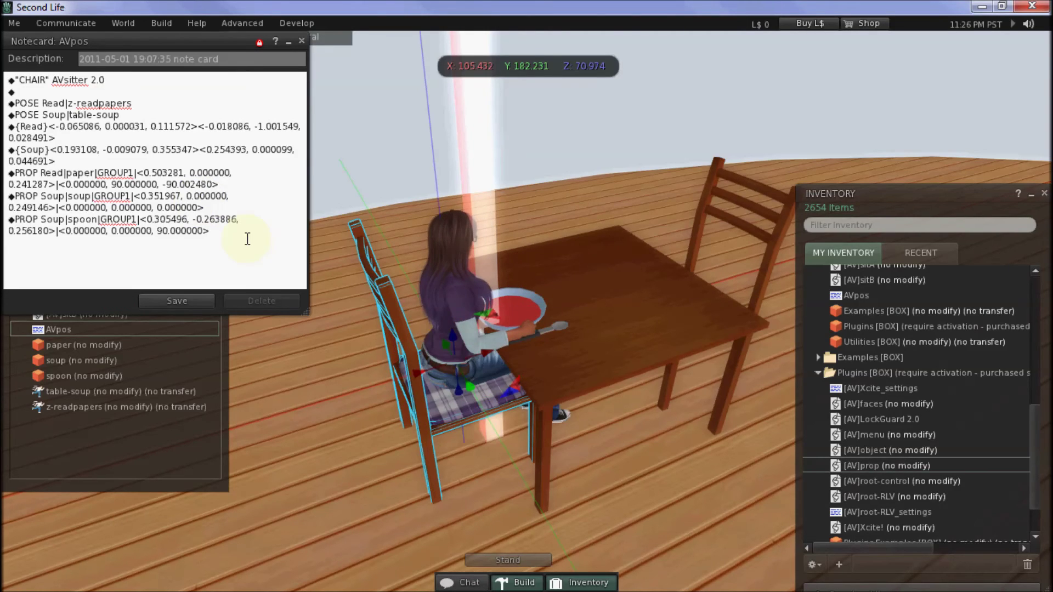
drag(300, 312, 490, 315)
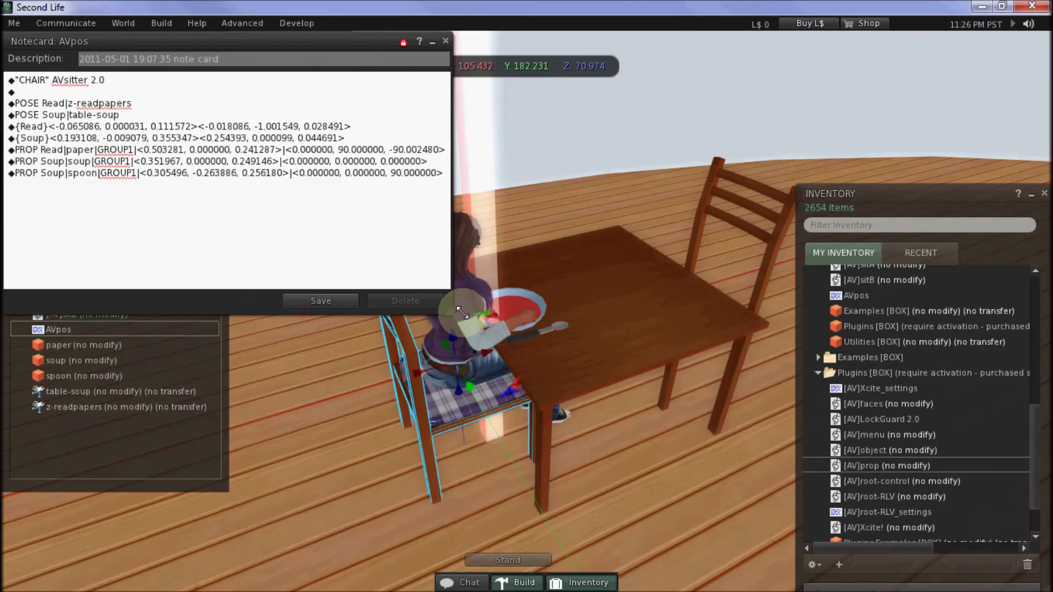
click(384, 260)
click(492, 309)
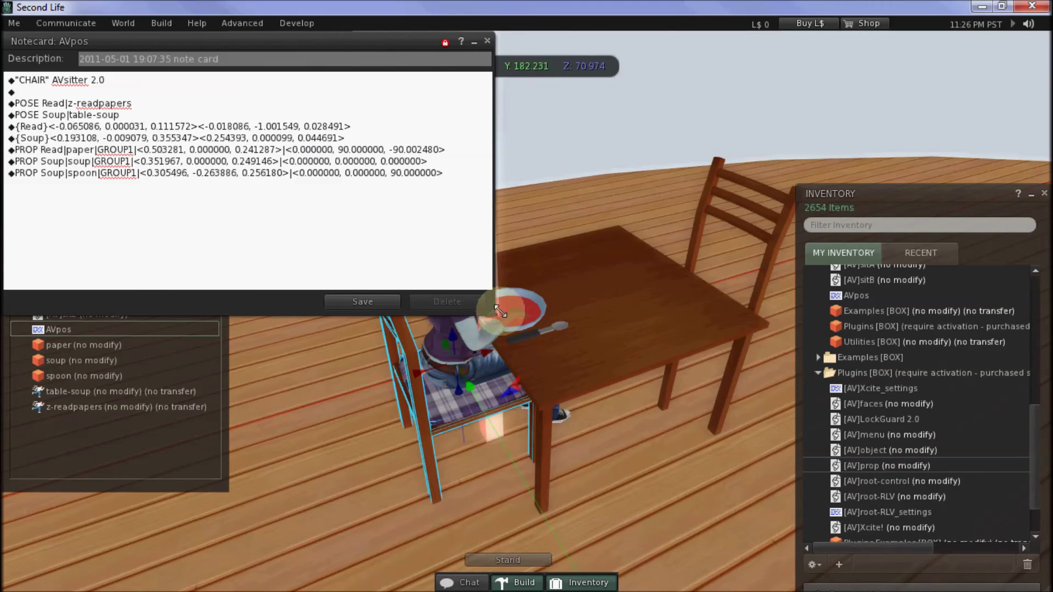
drag(499, 311, 577, 316)
click(179, 214)
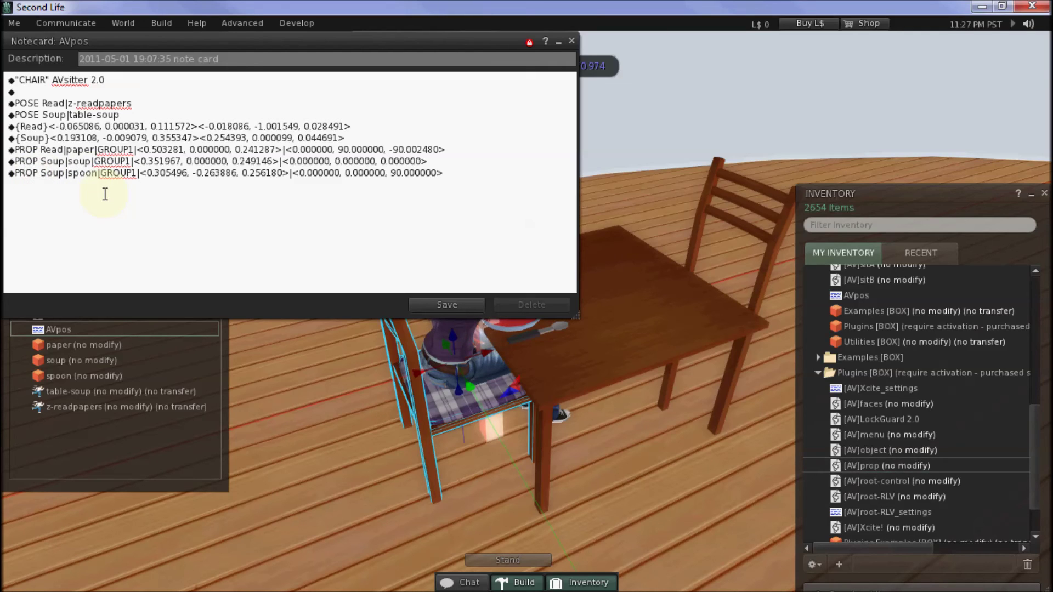
Make the spoon line a PROP1 entry ending in |right hand and save AVpos.
text(1)
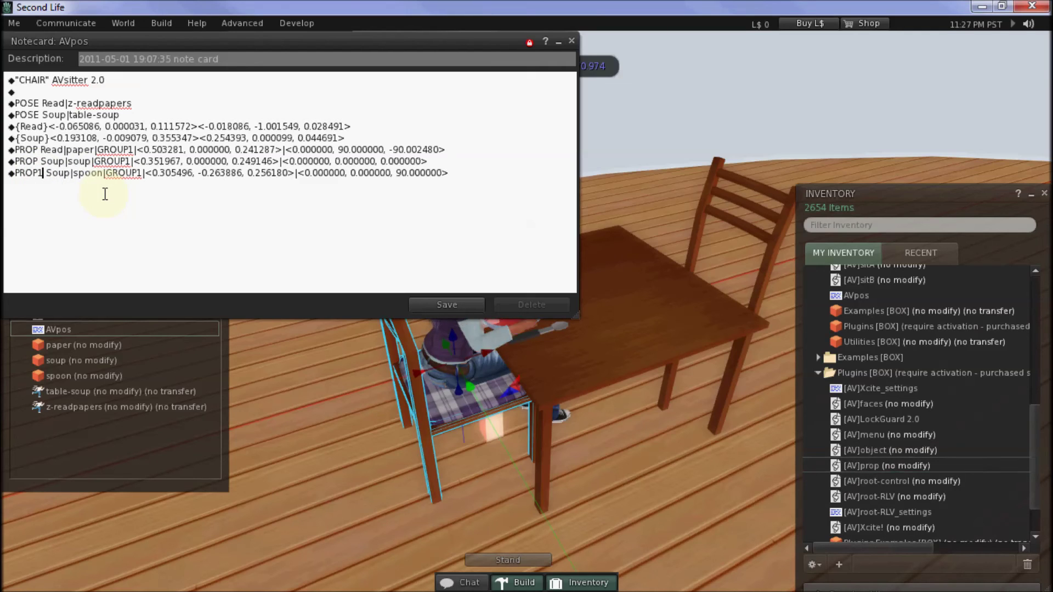
click(463, 175)
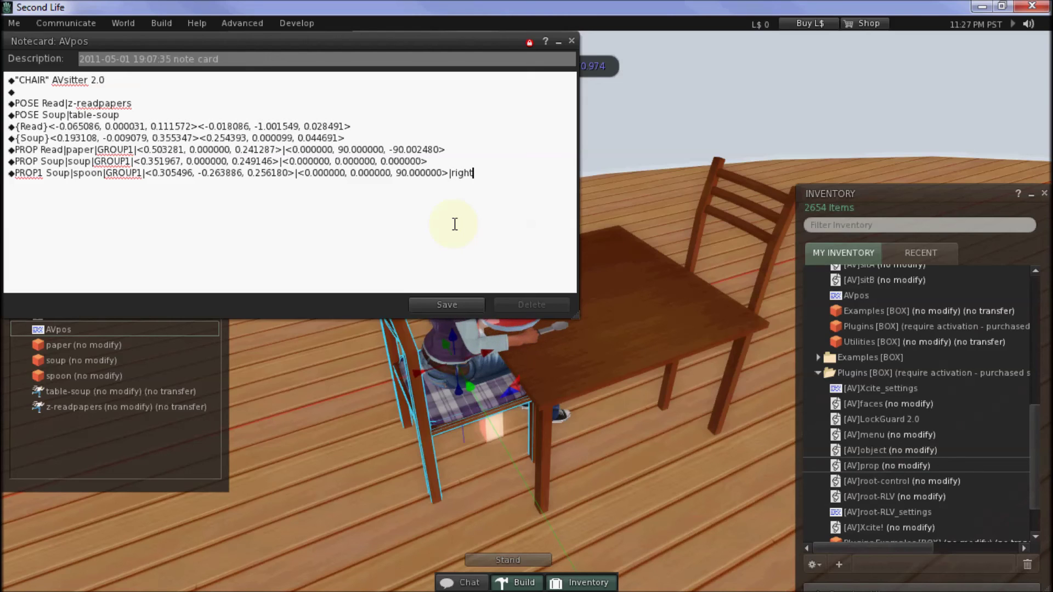
text(hand)
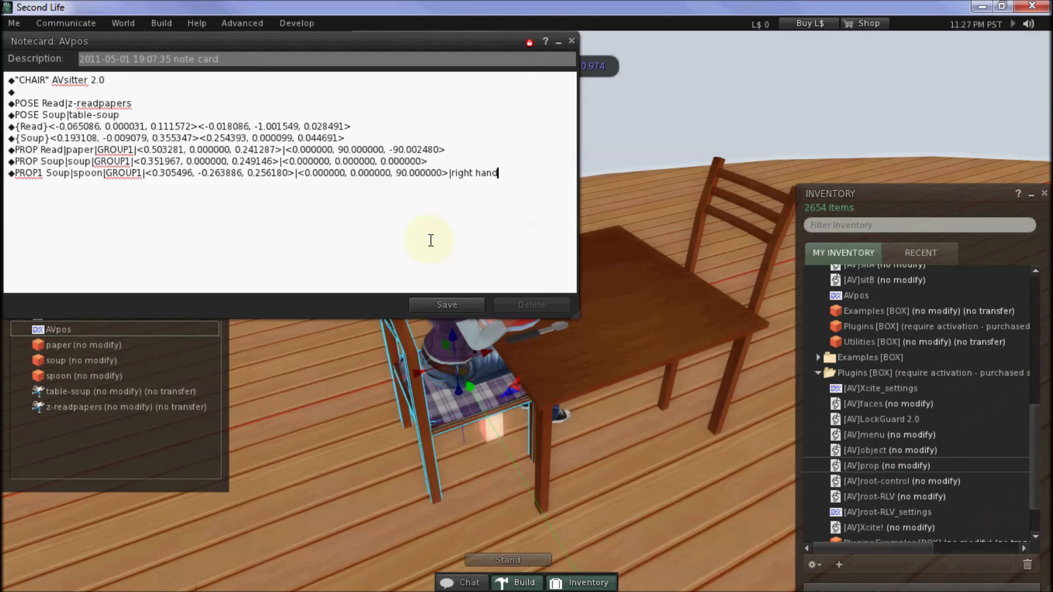
click(460, 305)
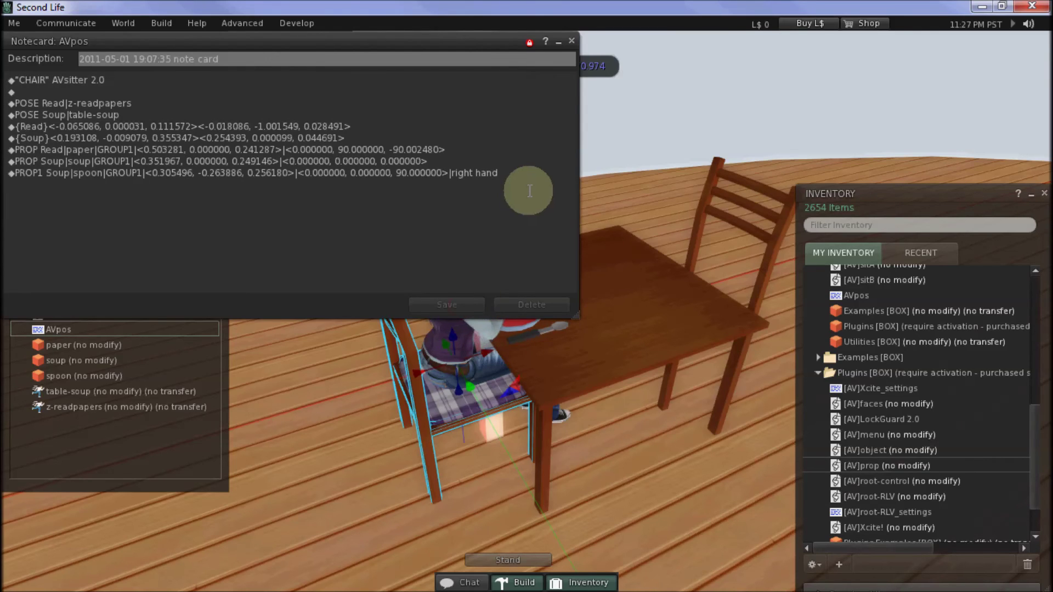
Close the notecard and Build tool, sit on the chair, and switch to the Soup pose.
click(572, 41)
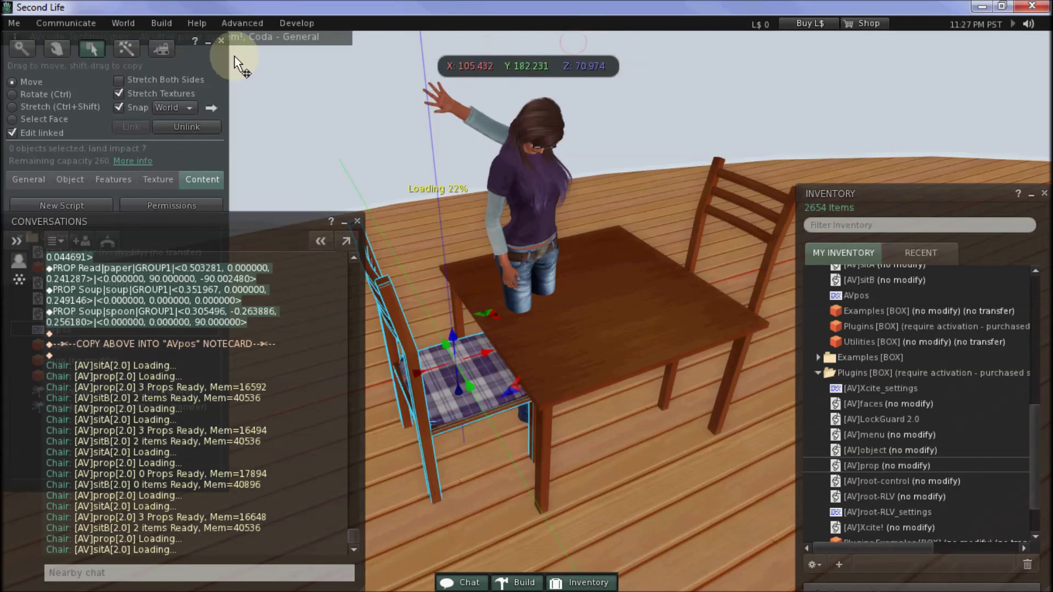
key(Escape)
click(344, 221)
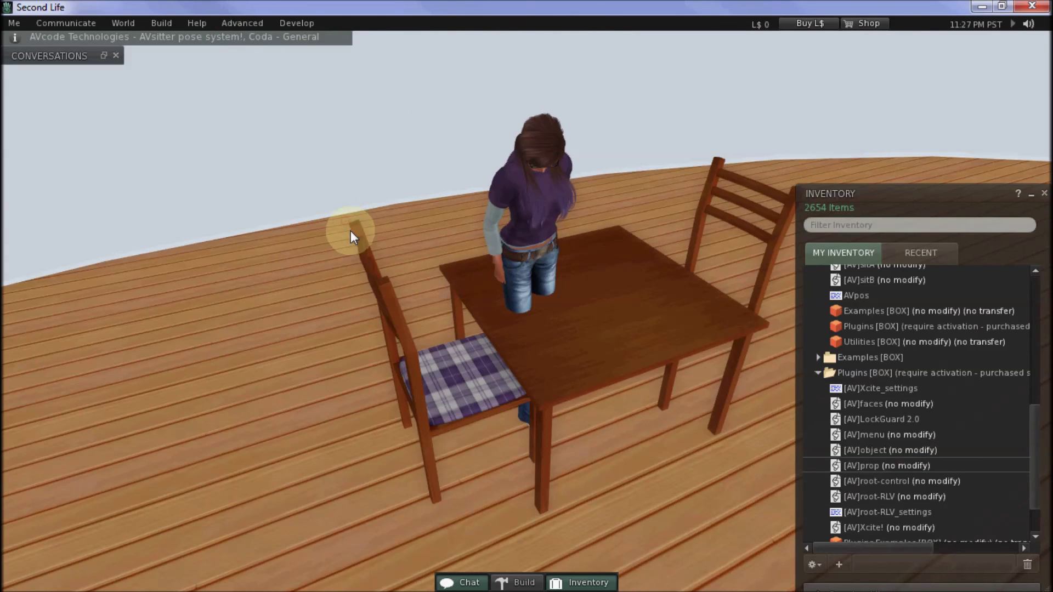
click(459, 385)
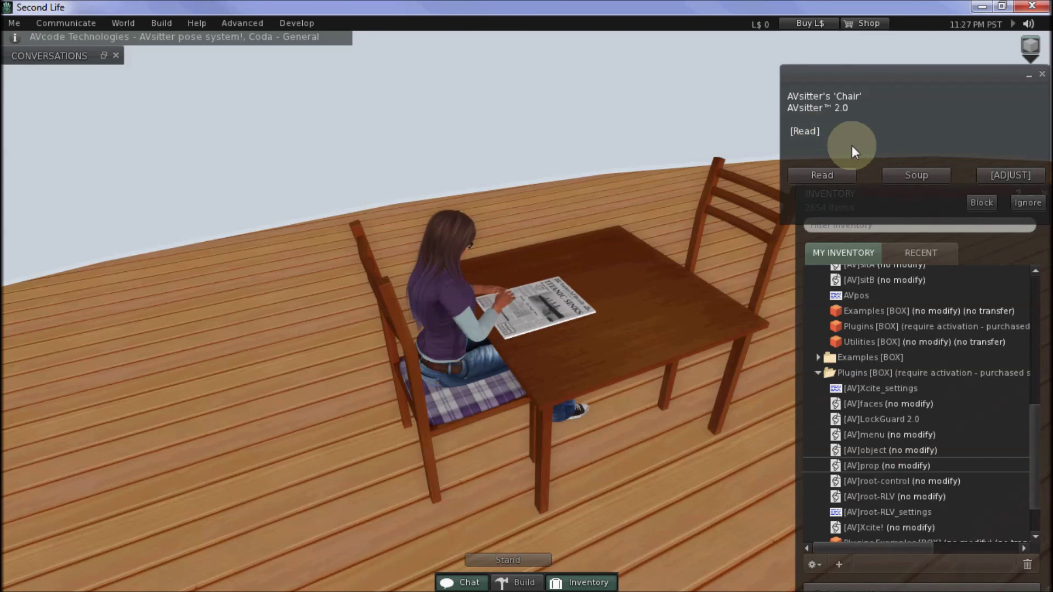
click(929, 175)
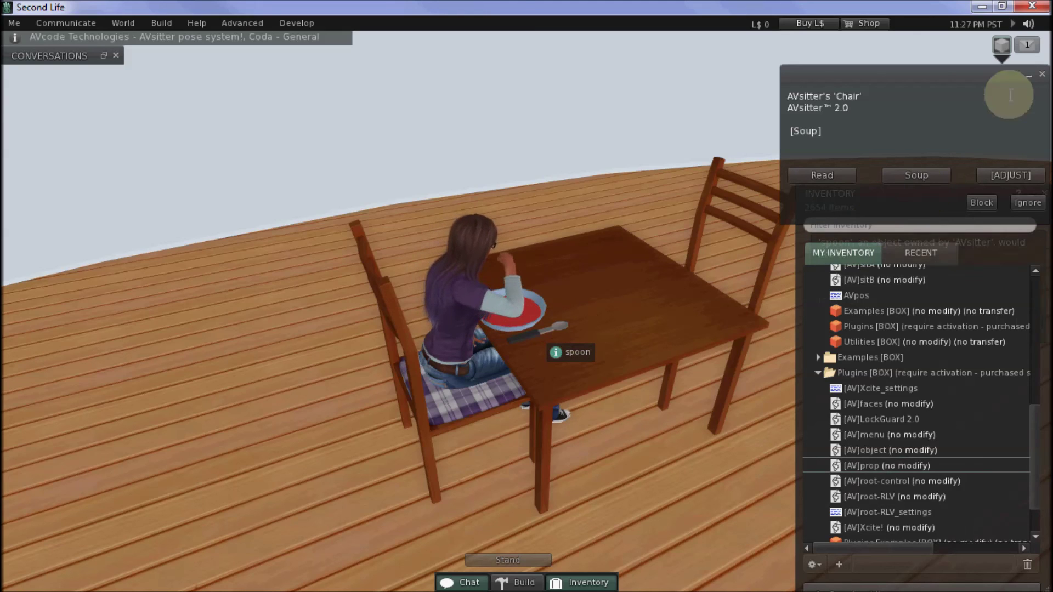
Accept the spoon's request to attach to the avatar's hand.
click(1028, 48)
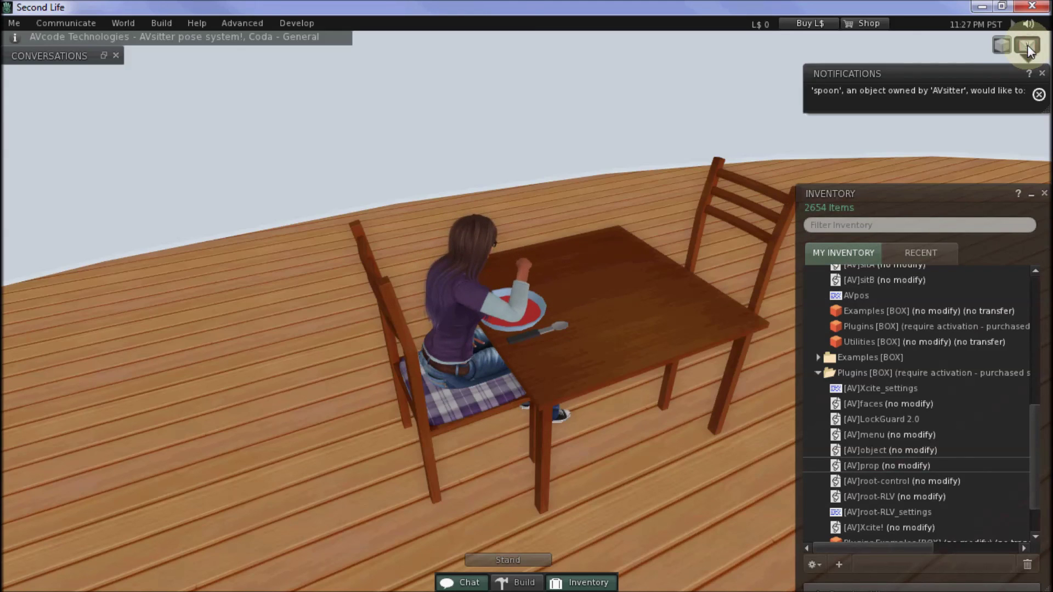
click(842, 91)
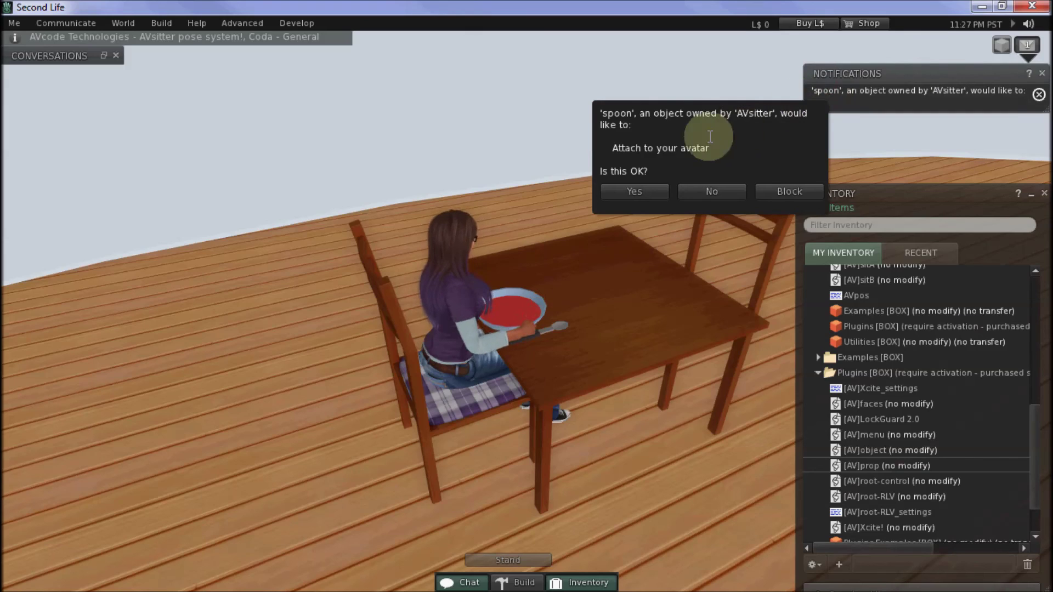
click(631, 192)
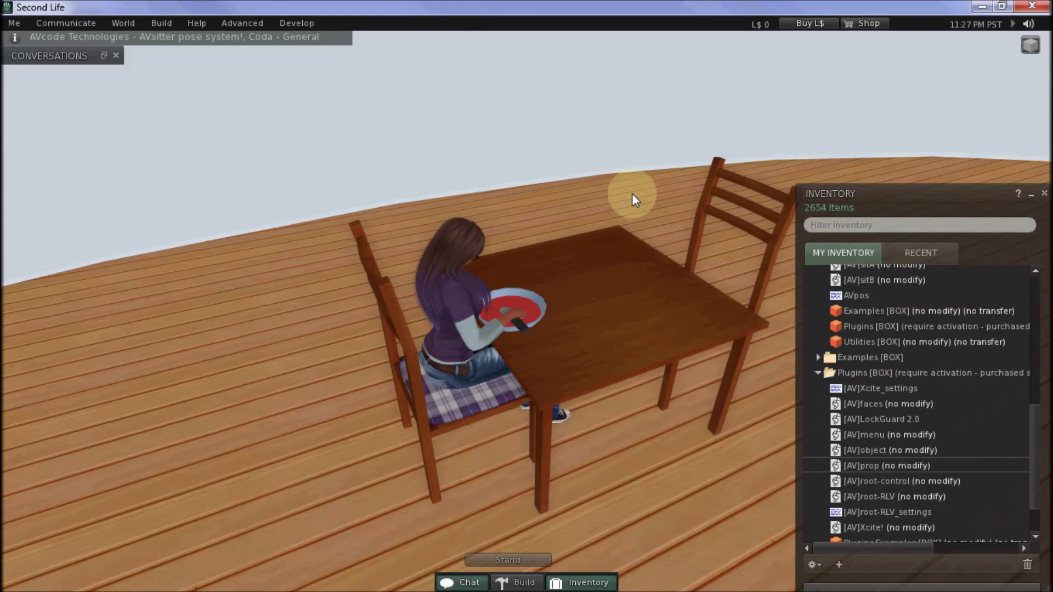